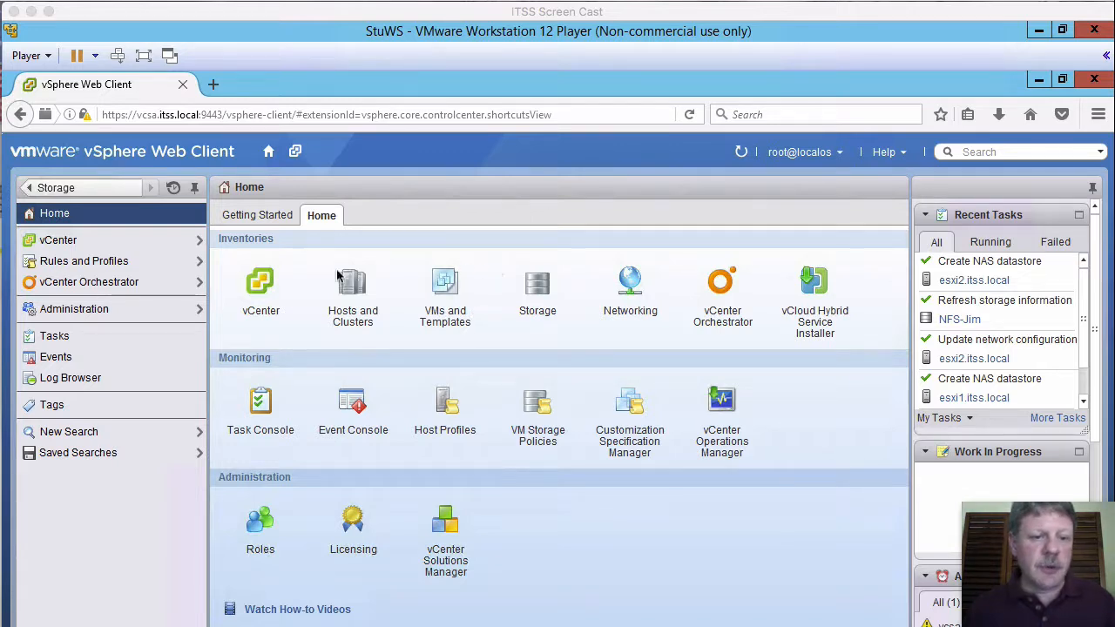
# - Open the storage inventory and check which host datastore1 is connected to in its connectivity and multipathing settings
pyautogui.click(542, 288)
pyautogui.click(541, 289)
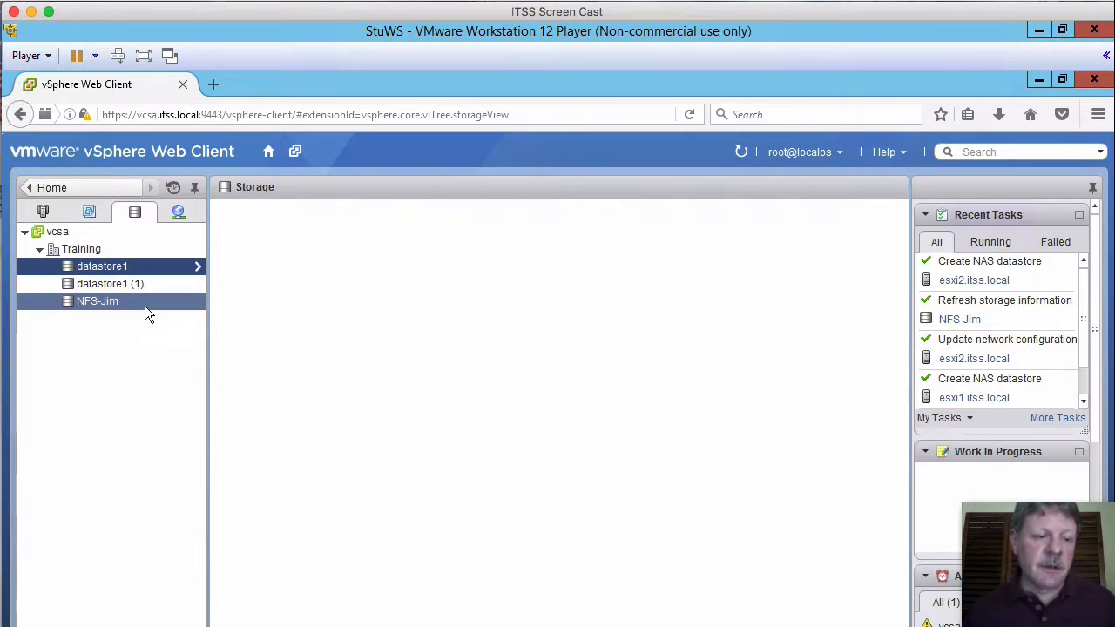
pyautogui.doubleClick(112, 270)
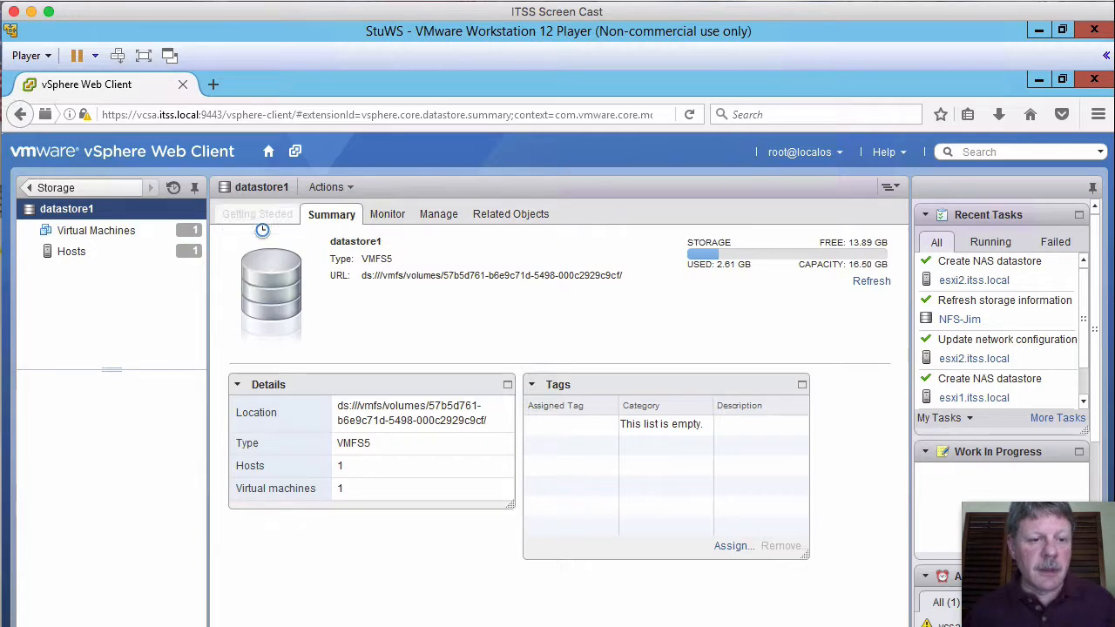
pyautogui.click(443, 216)
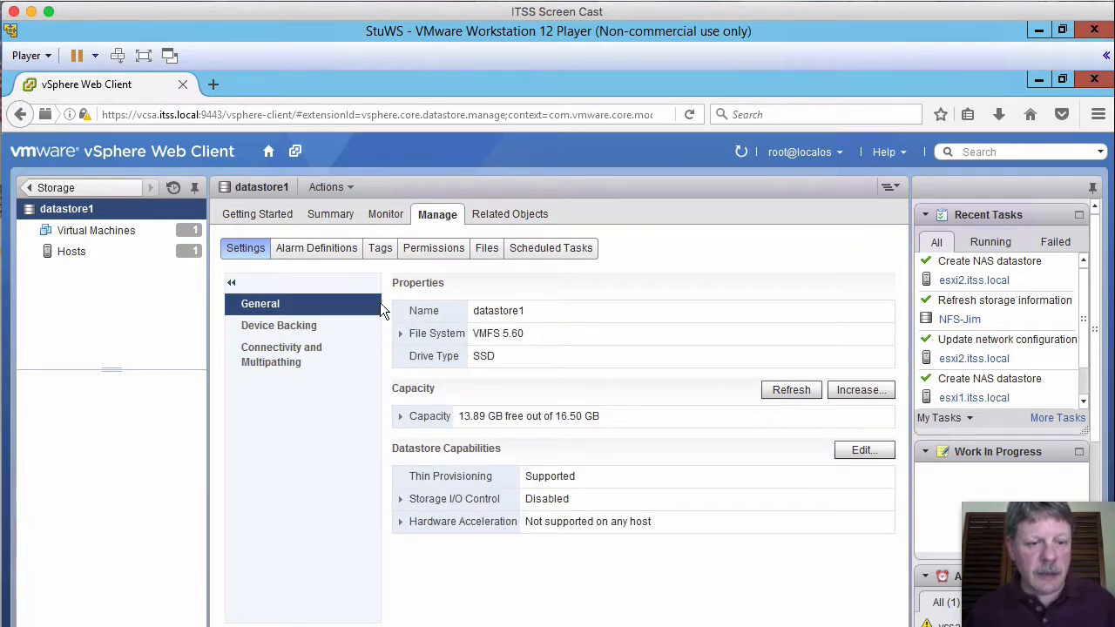
pyautogui.click(280, 359)
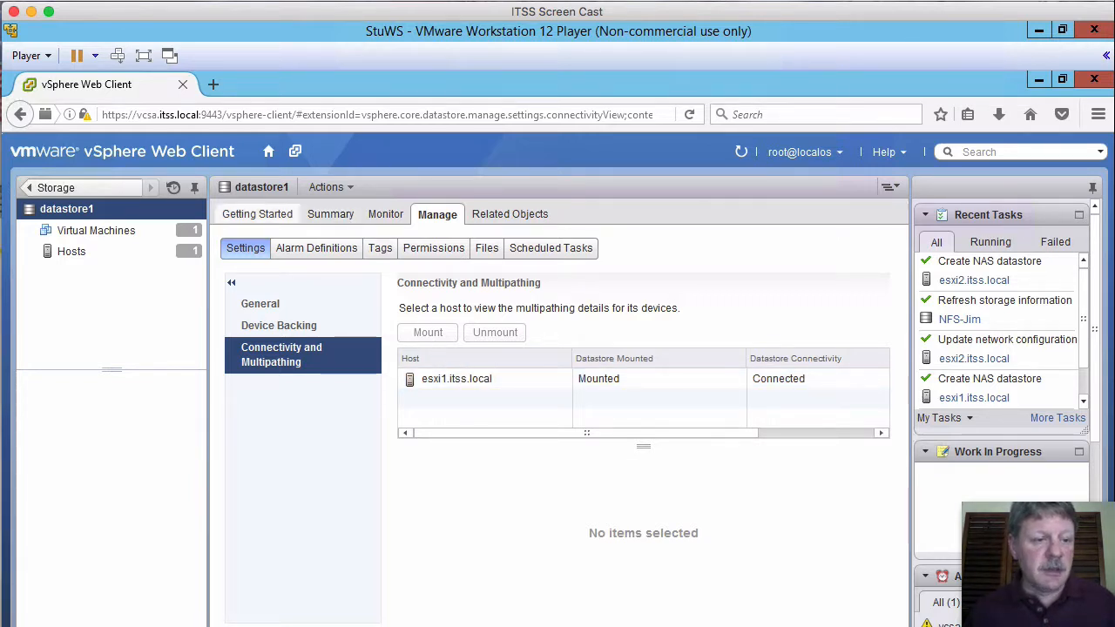
# - Return to the datastore list and rename datastore1 as Local-ESXi1
pyautogui.click(71, 186)
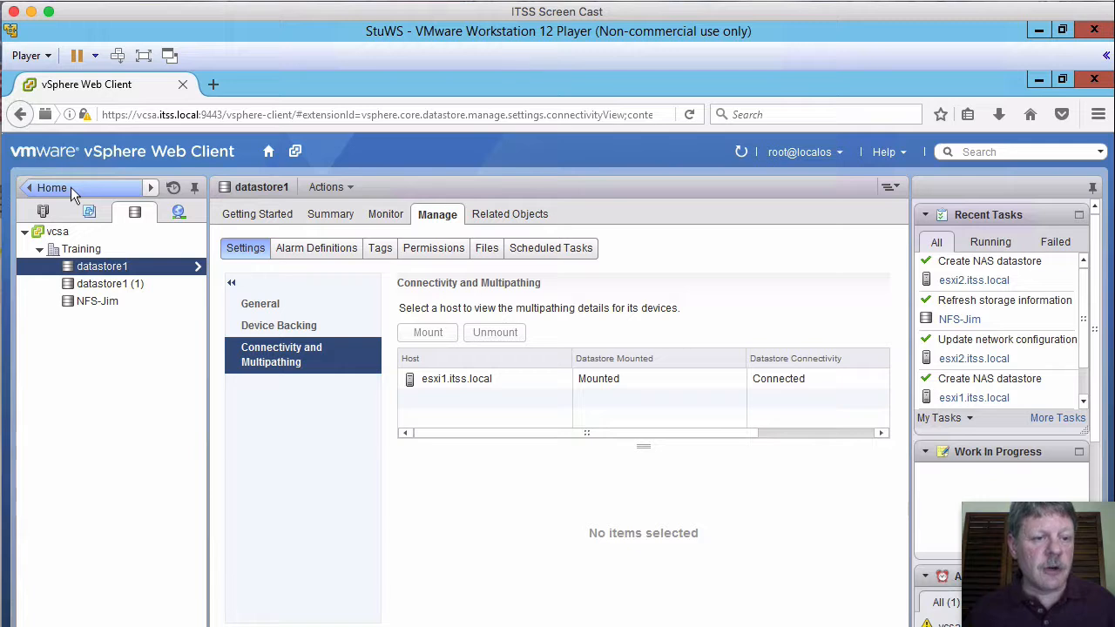
pyautogui.rightClick(108, 272)
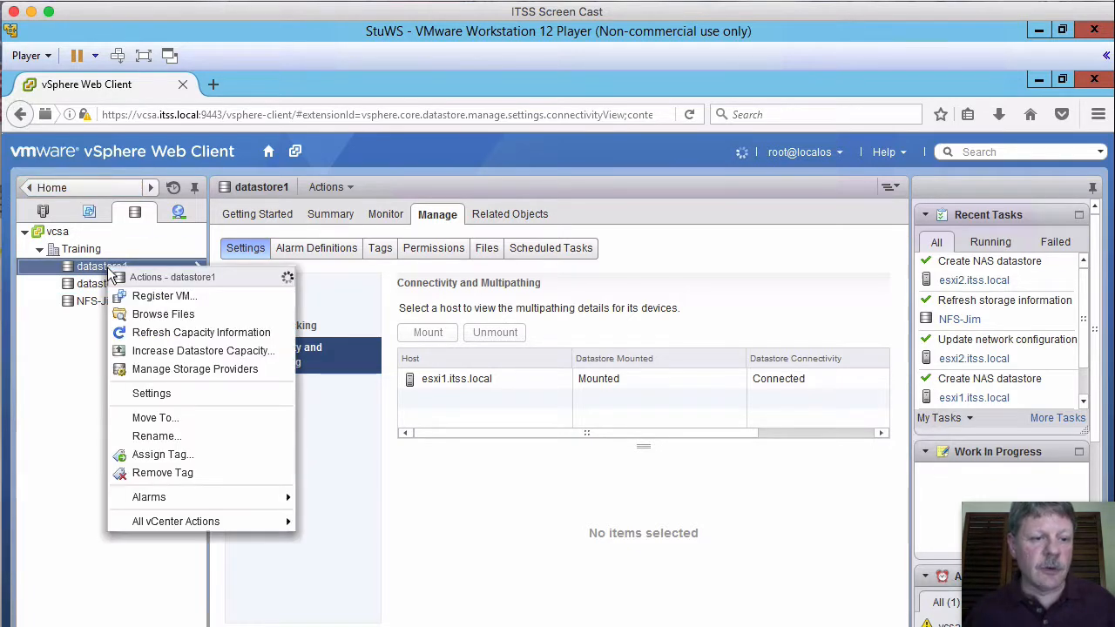
pyautogui.click(181, 435)
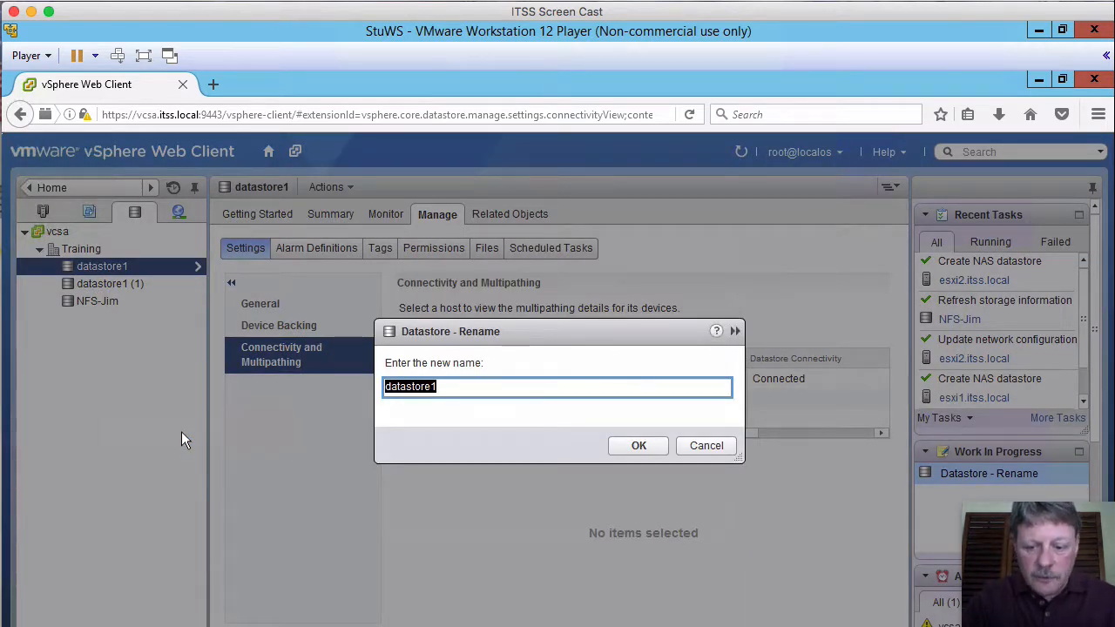
pyautogui.write('Local-ESXi1')
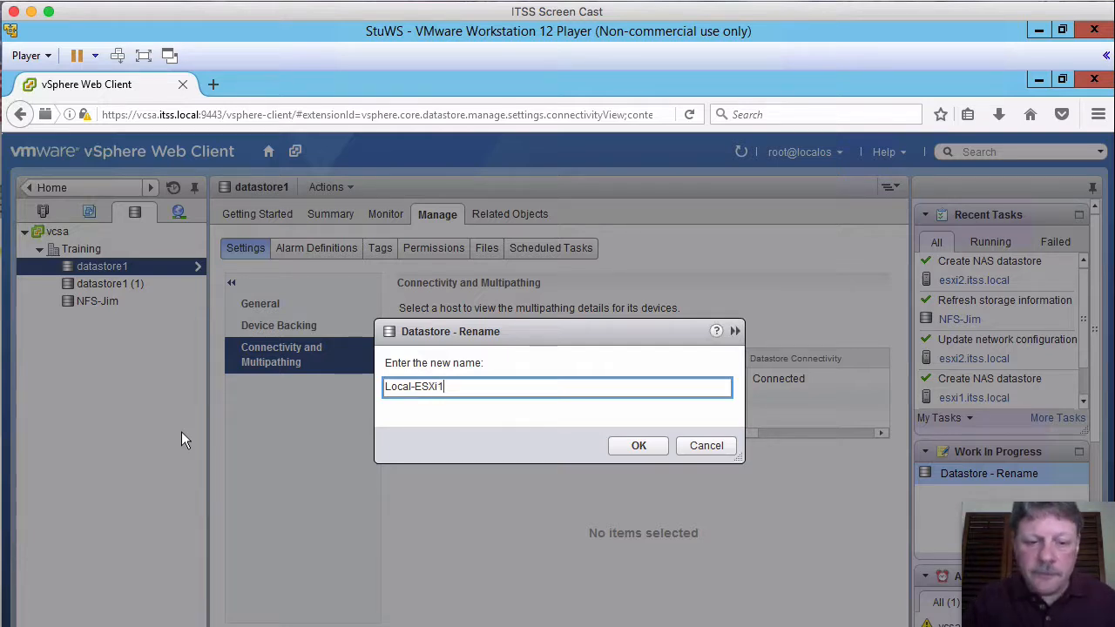
pyautogui.press('Return')
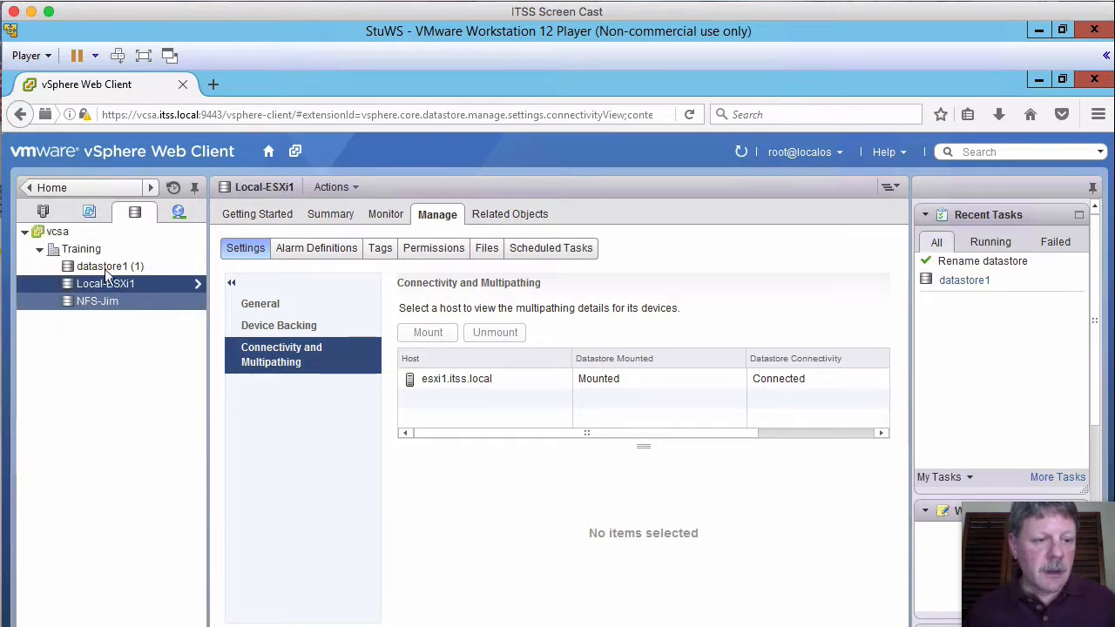
# - Rename the datastore "datastore1 (1)" as Local-ESXi2
pyautogui.rightClick(103, 270)
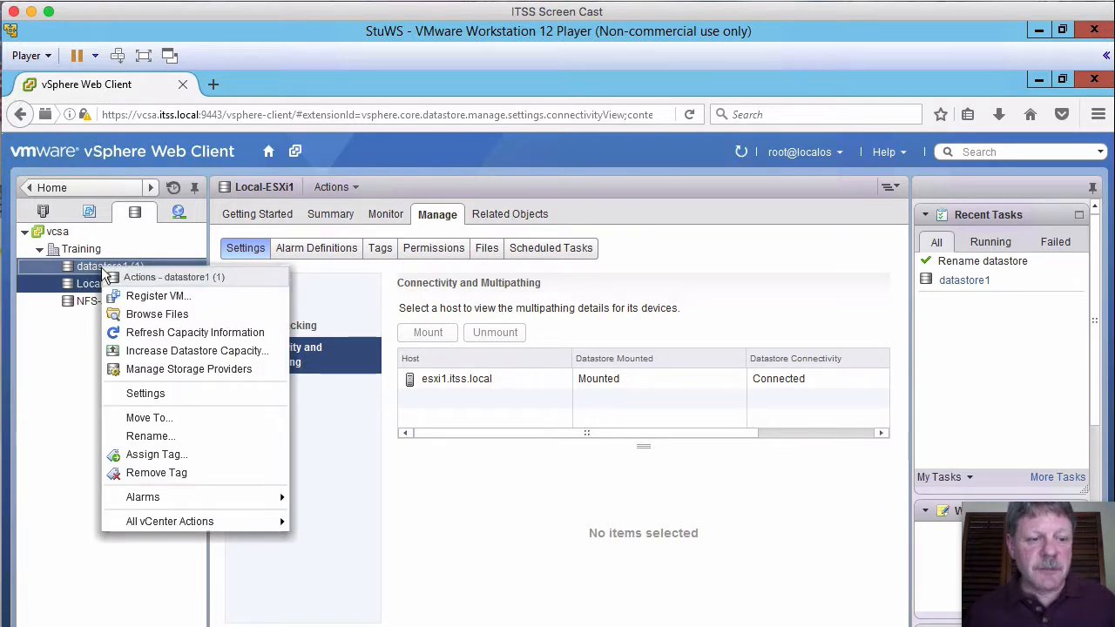
pyautogui.click(154, 436)
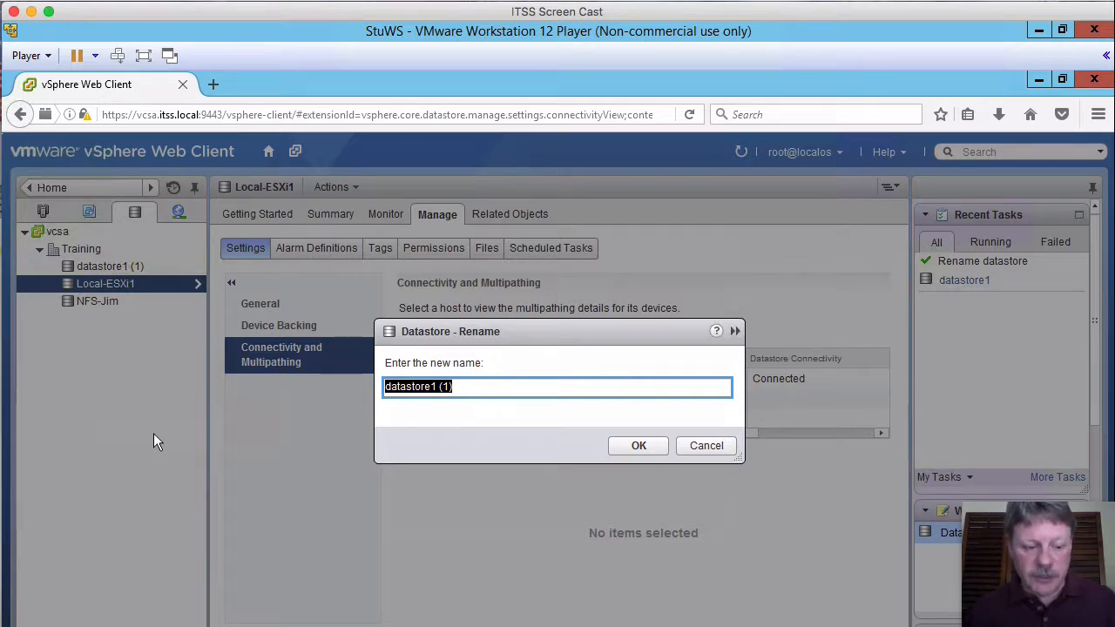
pyautogui.write('Local-')
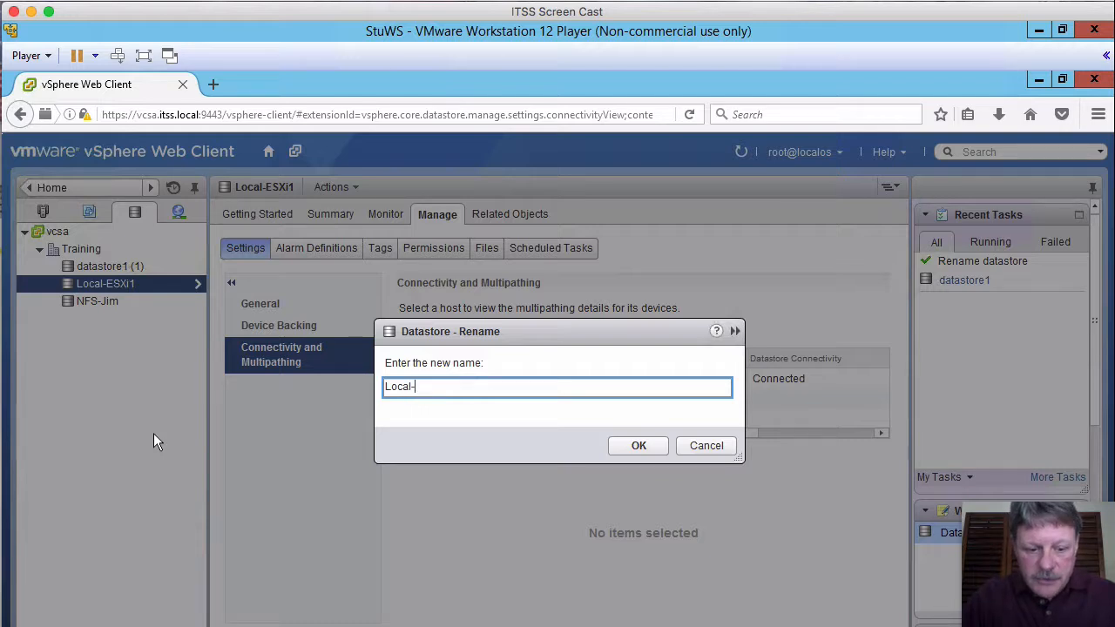
pyautogui.write('ESXi2')
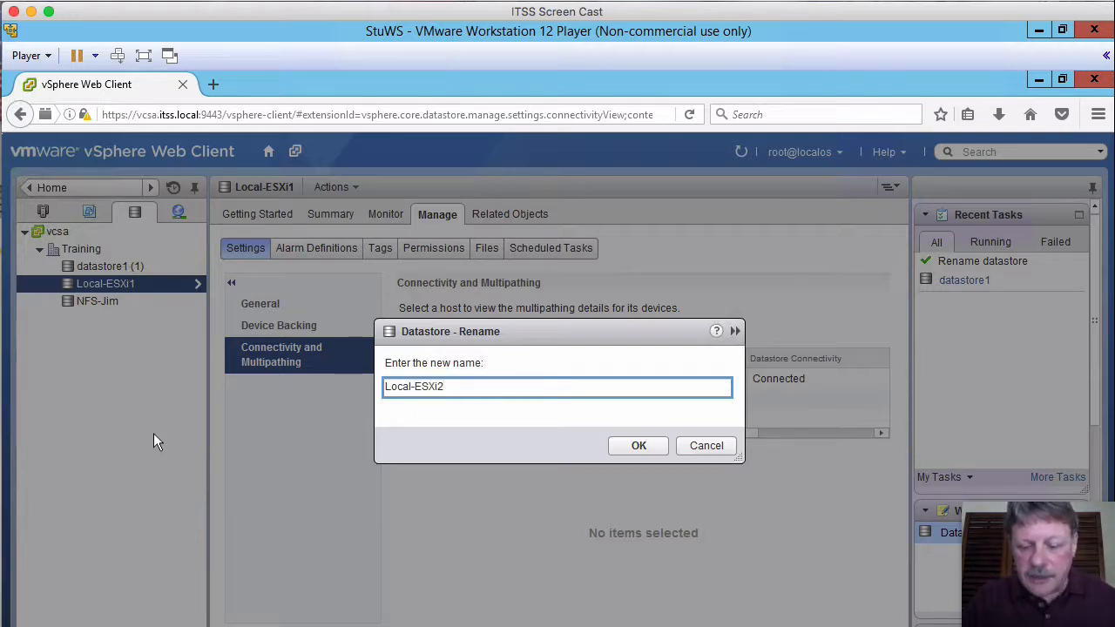
pyautogui.press('Return')
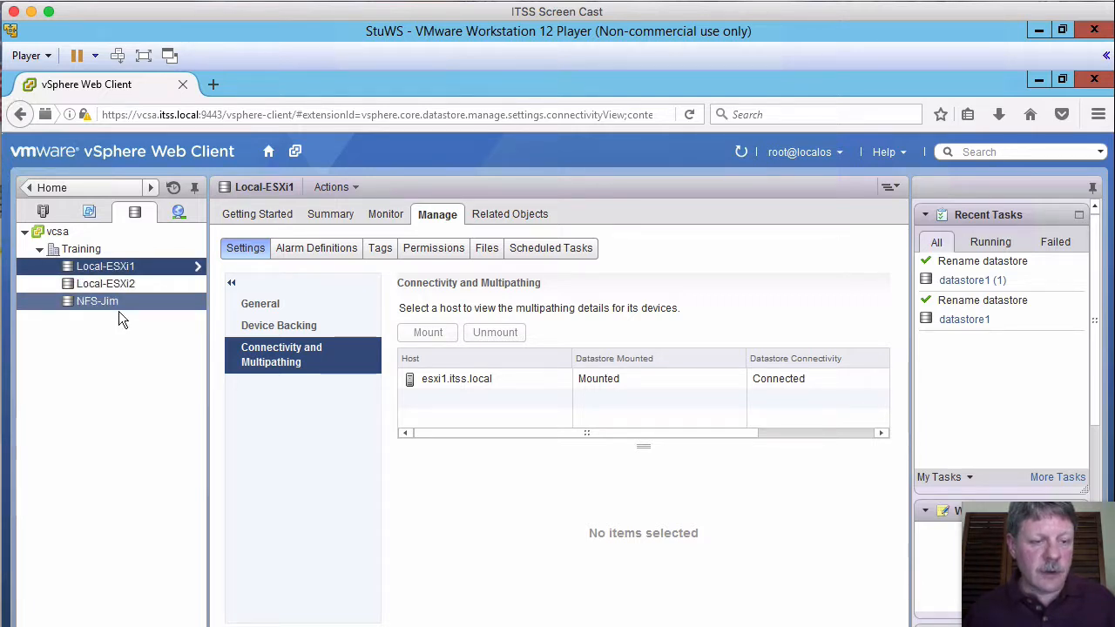
# - Examine the paths and LUNs of the iSCSI software adapter vmhba33 on host esxi1.itss.local
pyautogui.click(43, 212)
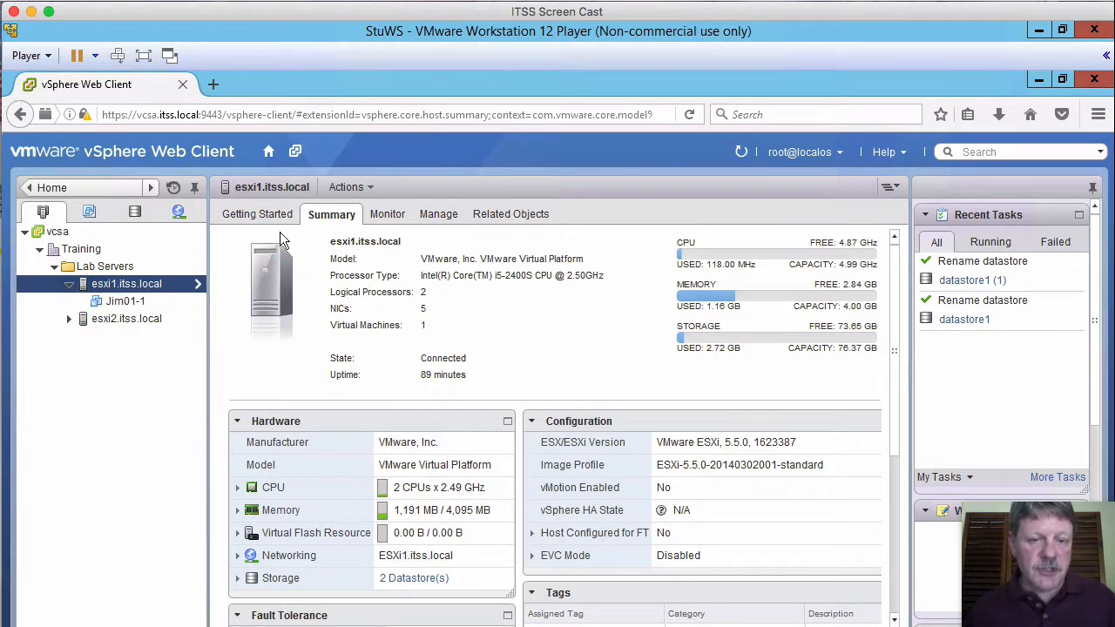
pyautogui.click(440, 216)
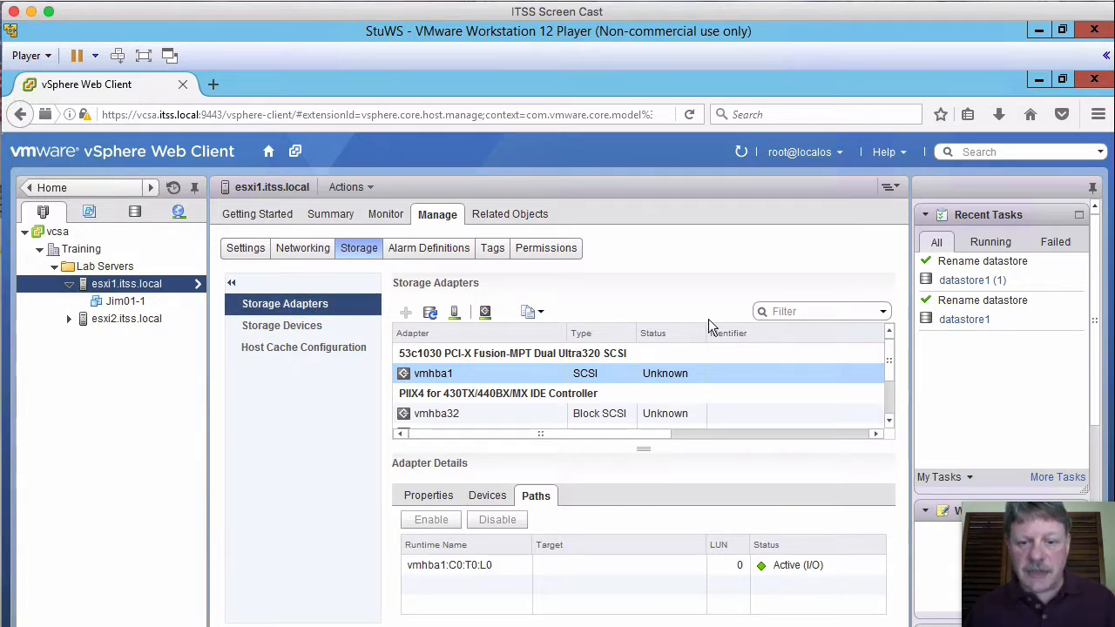
pyautogui.scroll(-1, 888, 398)
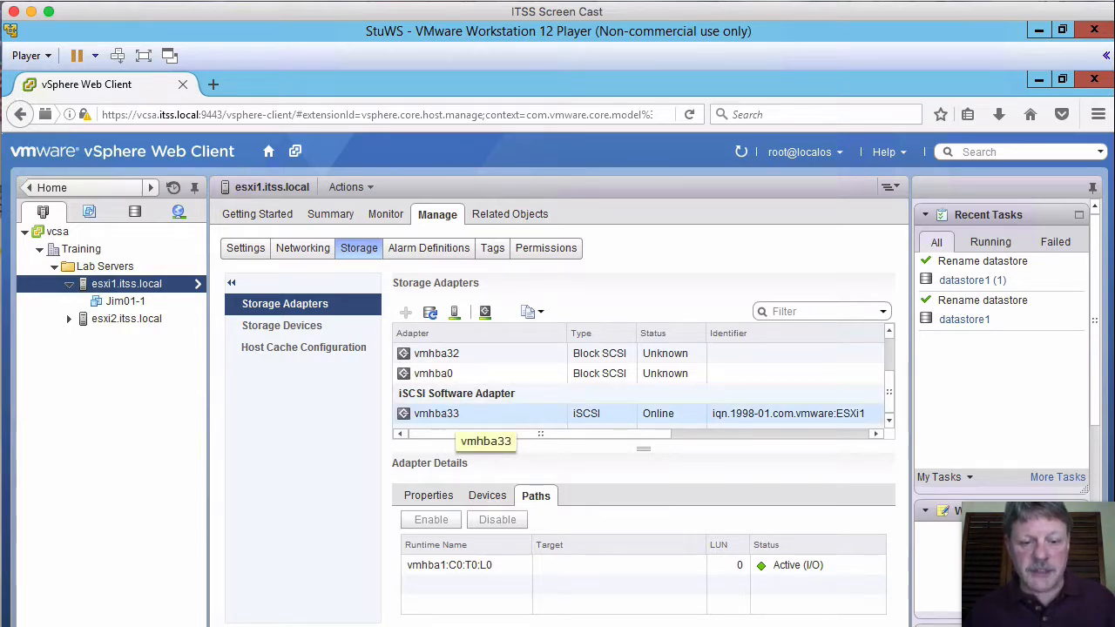
pyautogui.click(445, 415)
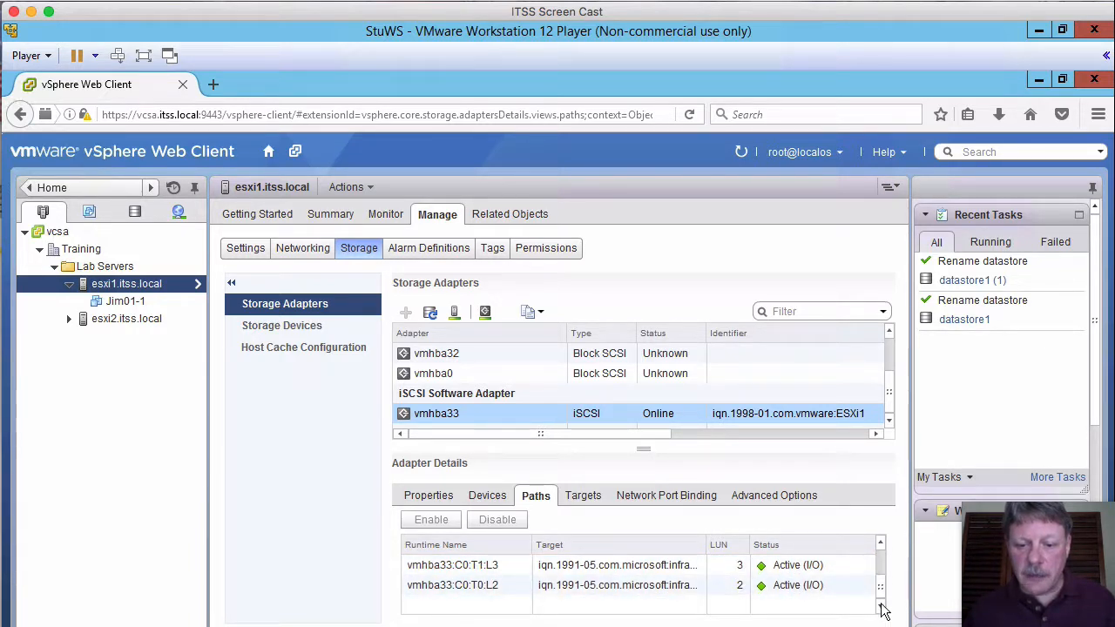
pyautogui.scroll(-2, 749, 589)
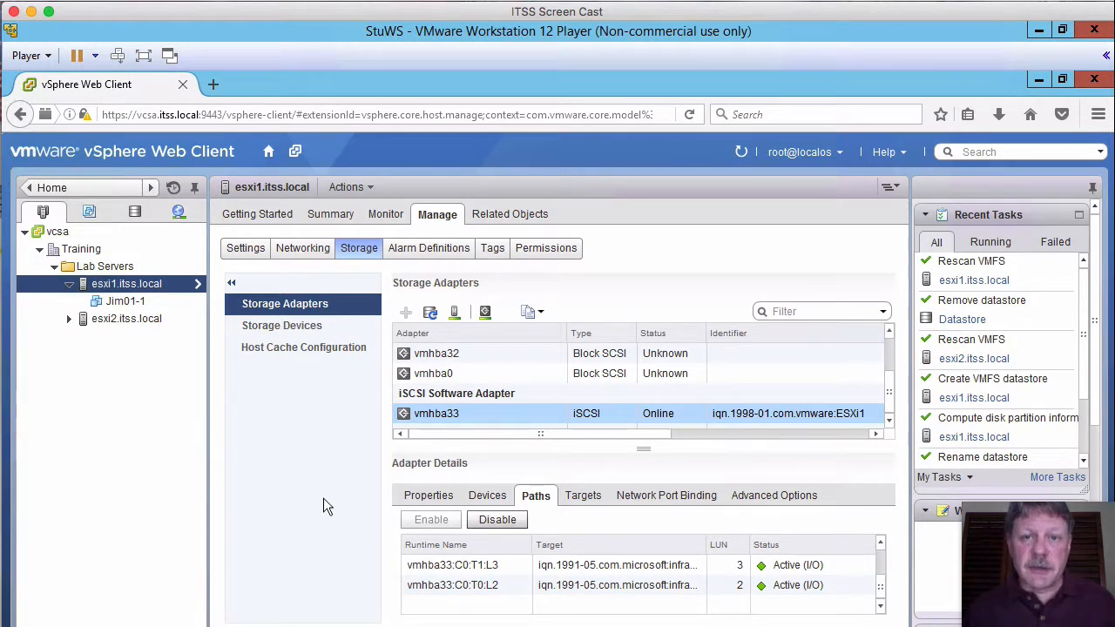
# - Start a new VMFS datastore on host esxi1.itss.local, using the 10 GB MSFT iSCSI disk with LUN 1
pyautogui.rightClick(127, 286)
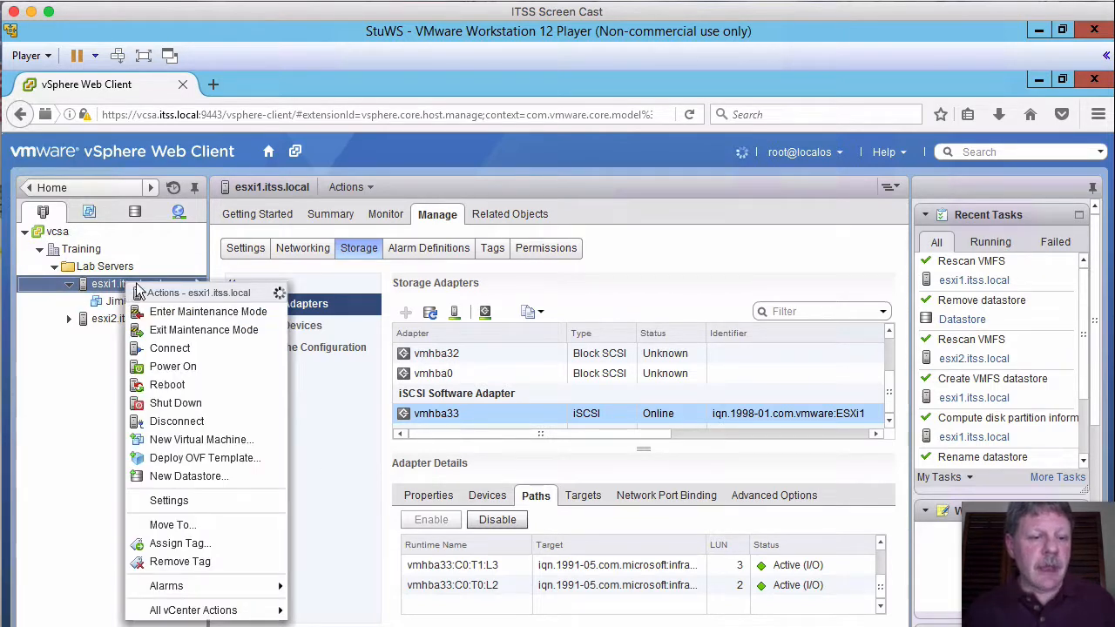
pyautogui.click(210, 477)
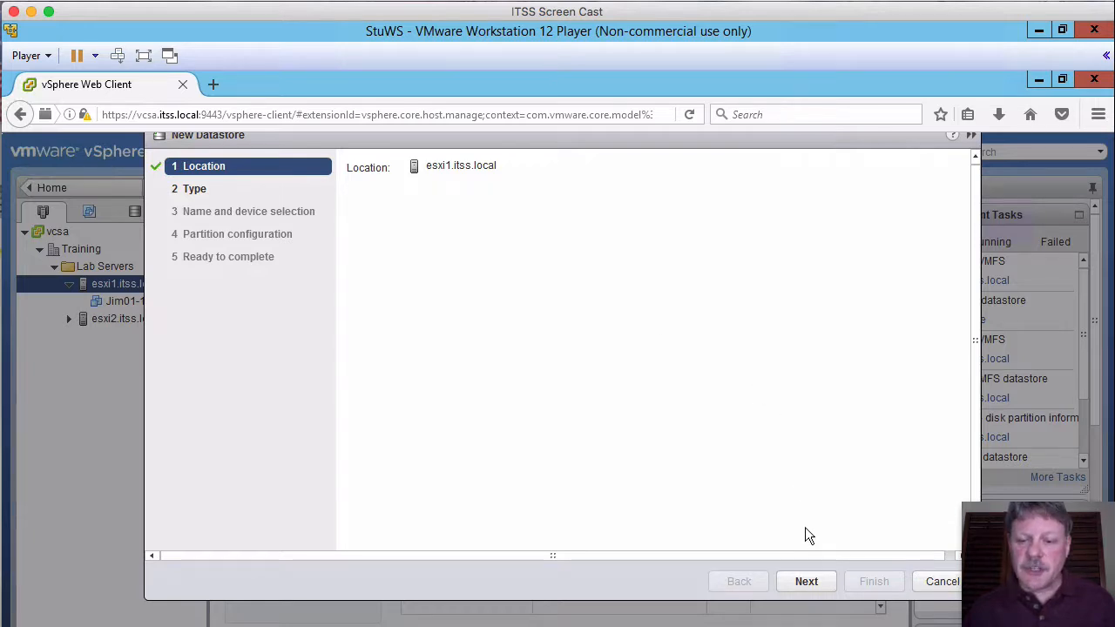
pyautogui.click(808, 581)
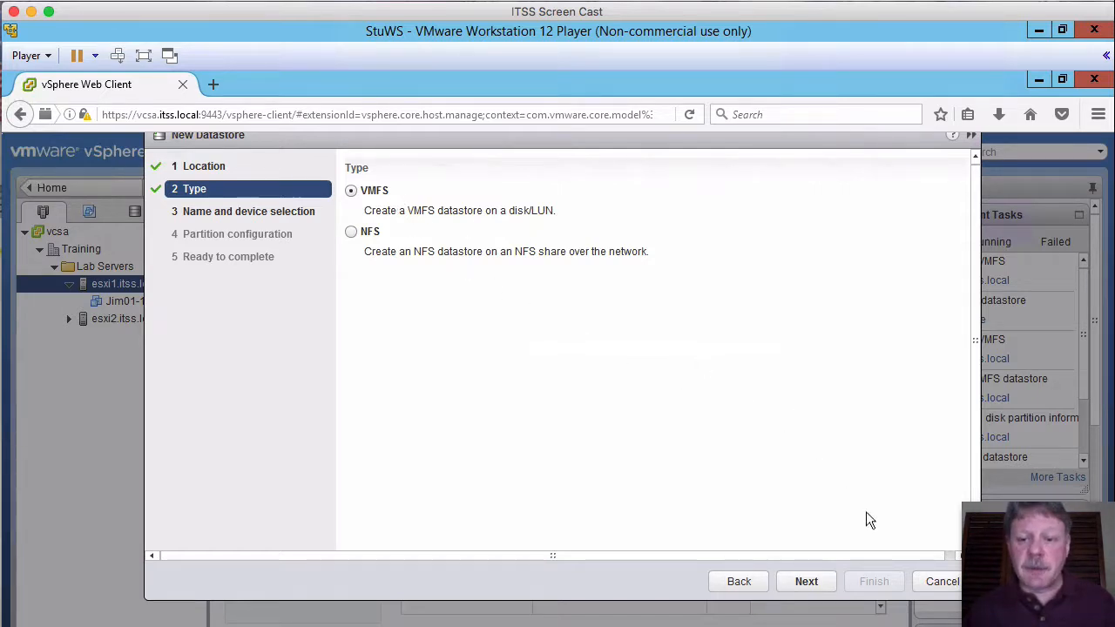
pyautogui.click(806, 582)
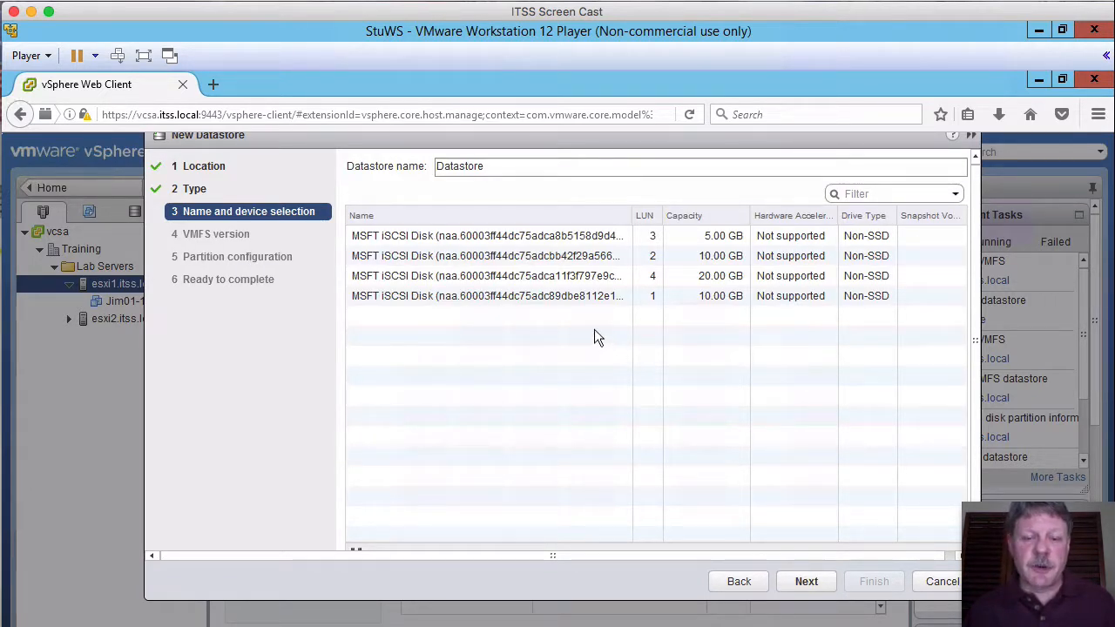
pyautogui.click(577, 296)
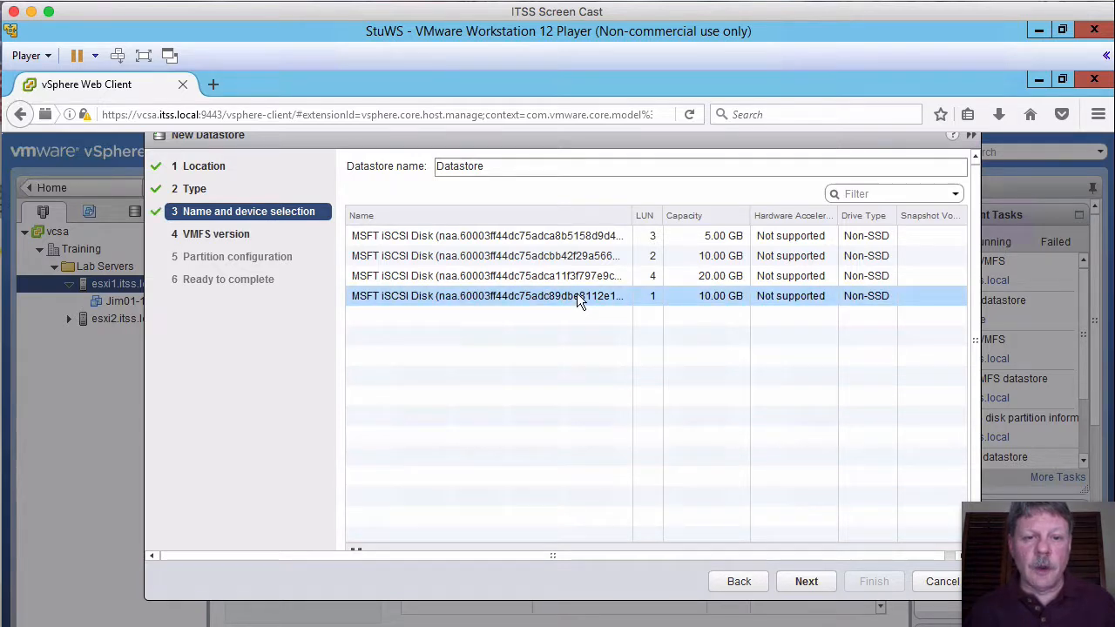
# - Name the new datastore PrivateVMFS-01 and accept VMFS 5 as its file system version
pyautogui.moveTo(506, 168); pyautogui.dragTo(359, 172)
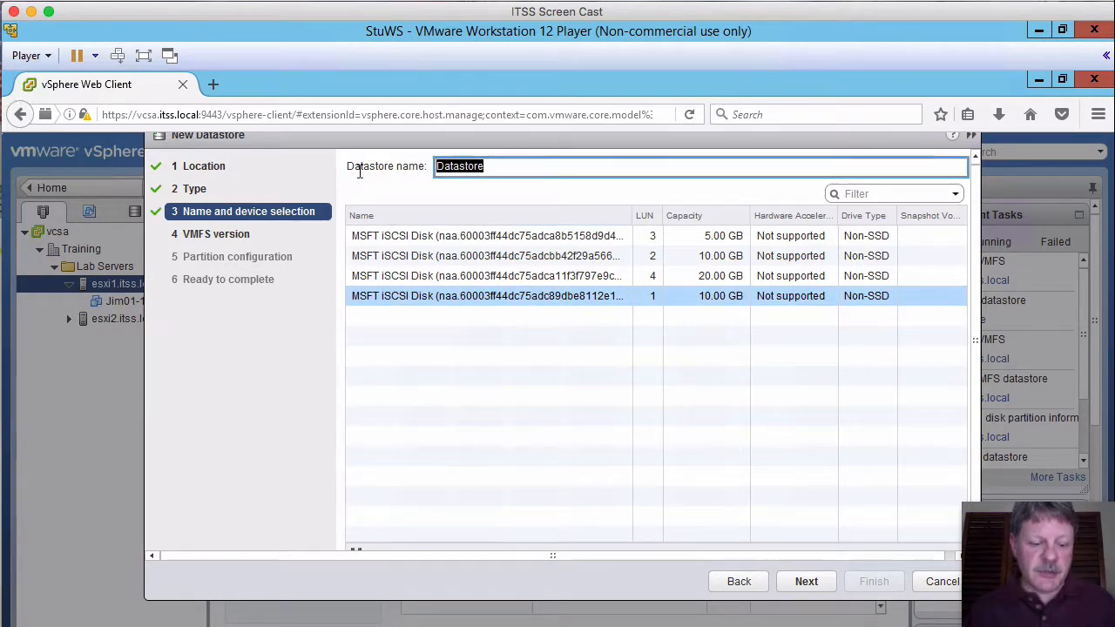
pyautogui.write('Pt')
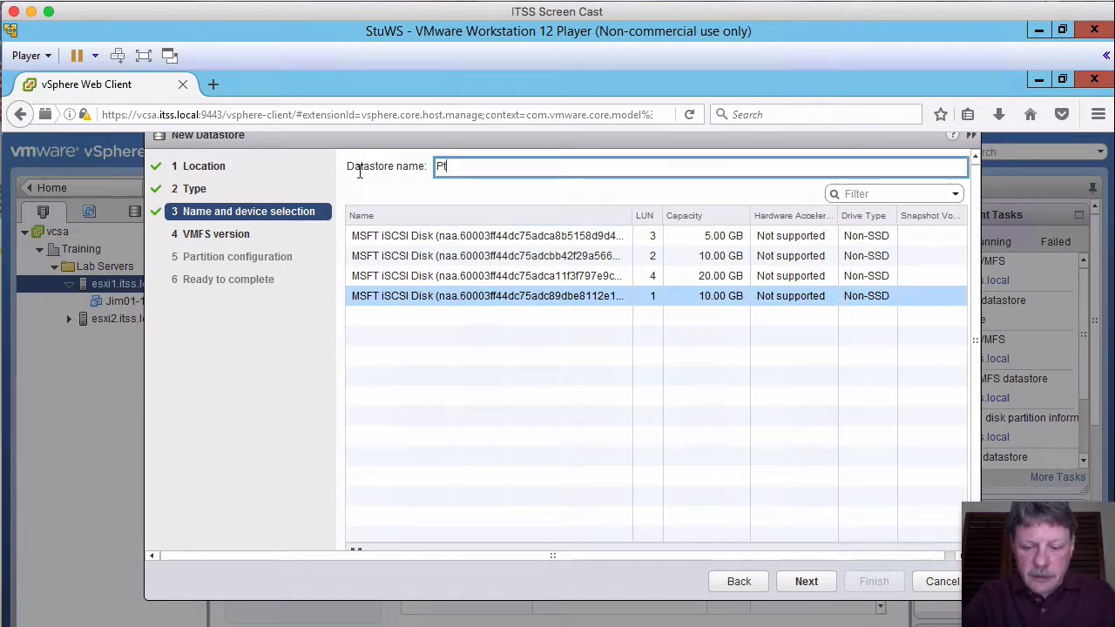
pyautogui.press('BackSpace')
pyautogui.write('rivateV')
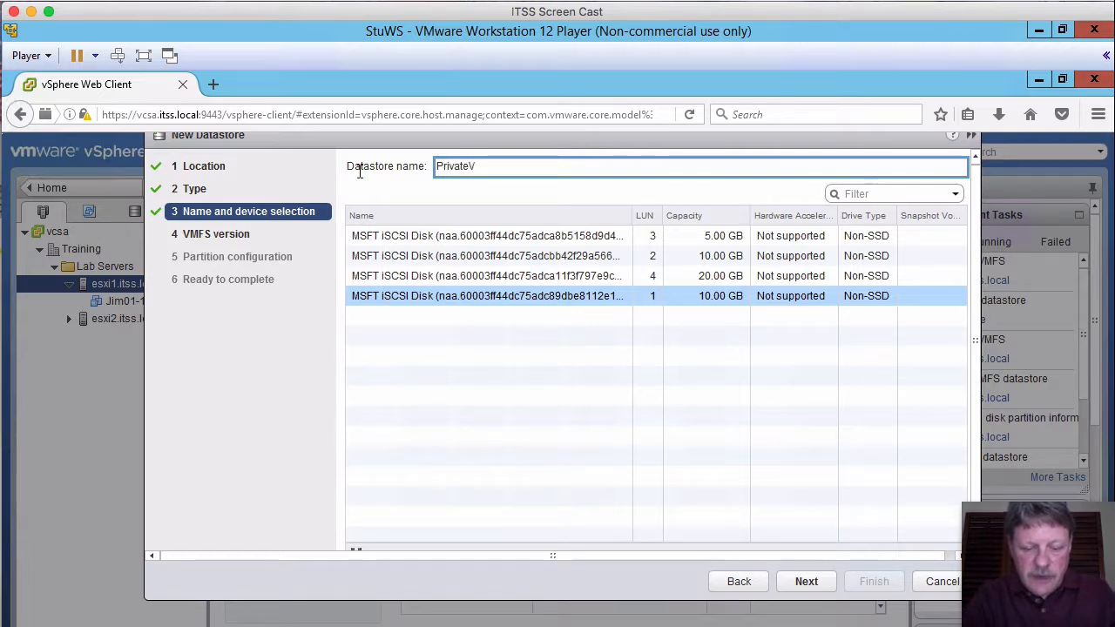
pyautogui.write('MFS-01')
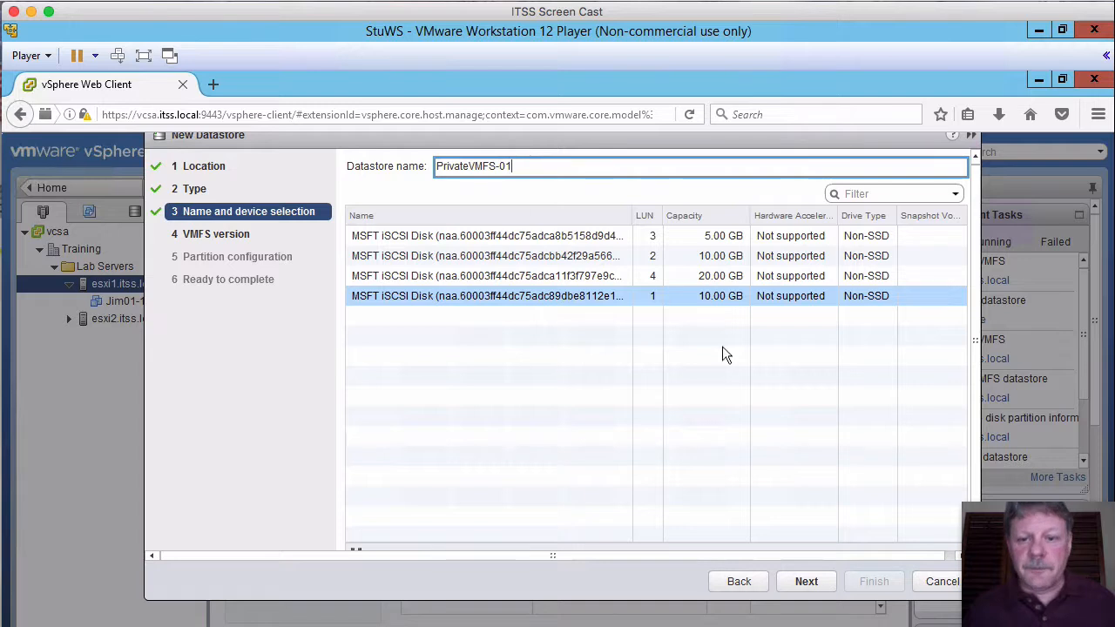
pyautogui.click(807, 582)
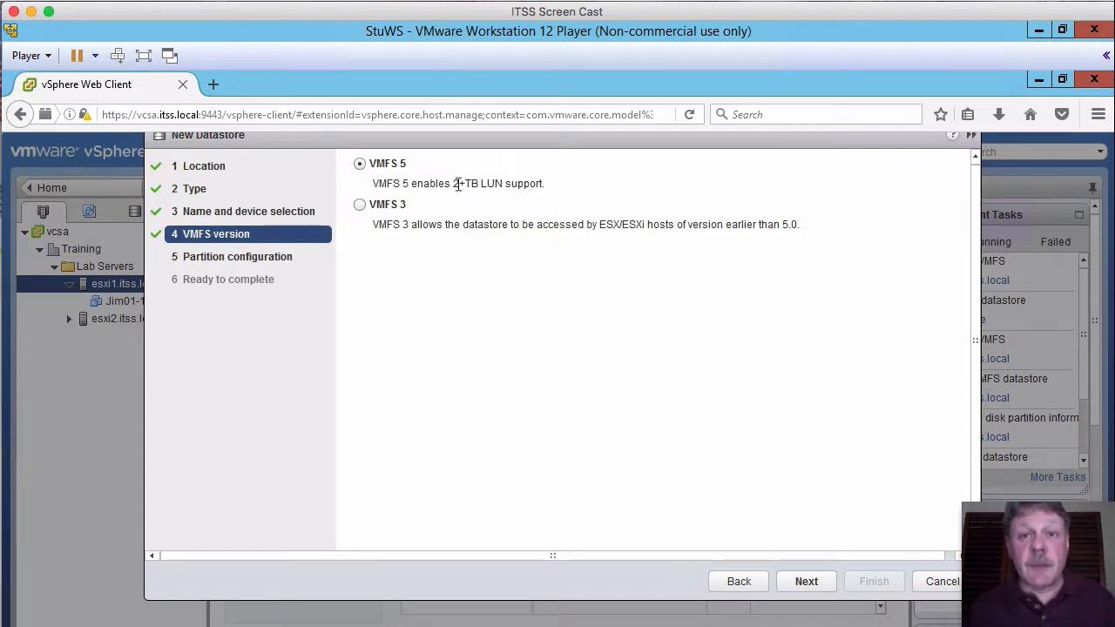
pyautogui.click(807, 582)
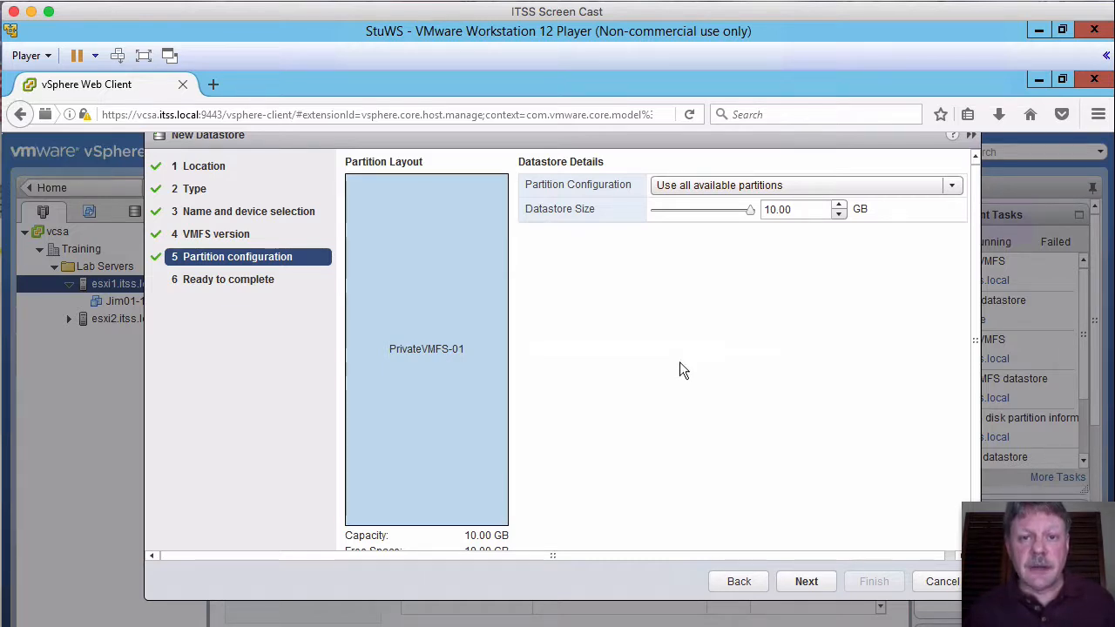
# - Set the datastore size to 9 GB using all available partitions, and finish creating the datastore
pyautogui.click(808, 209)
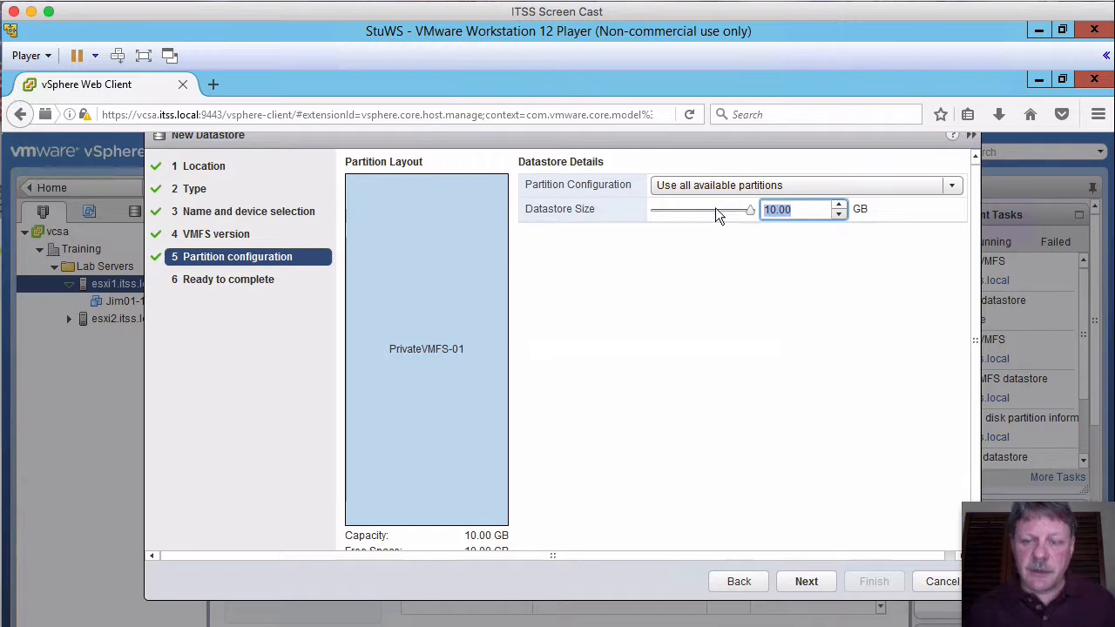
pyautogui.write('9')
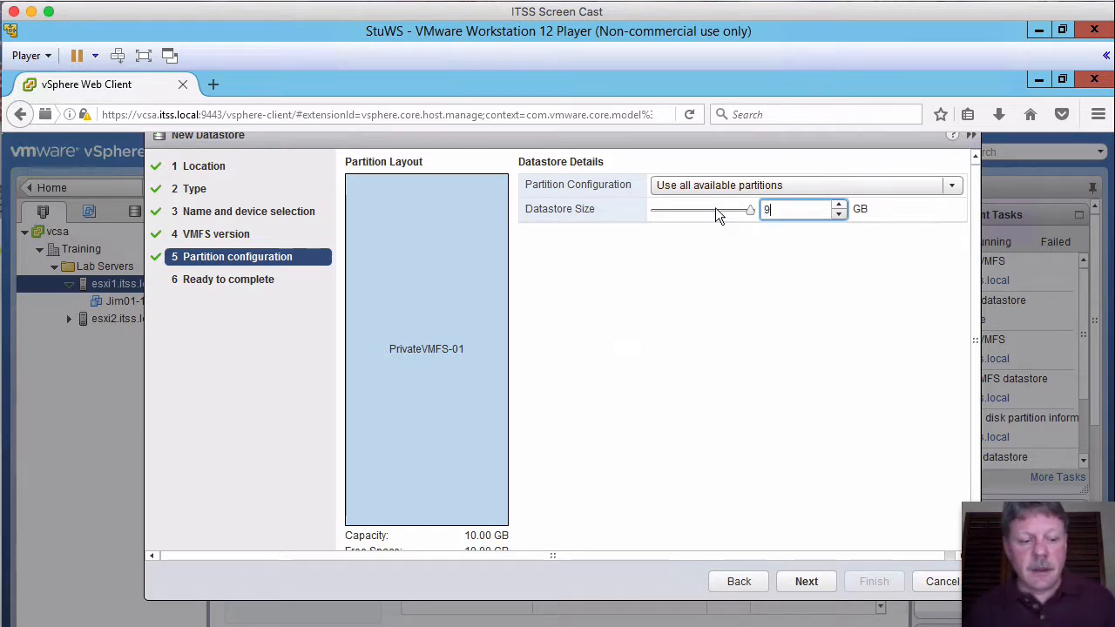
pyautogui.press('Tab')
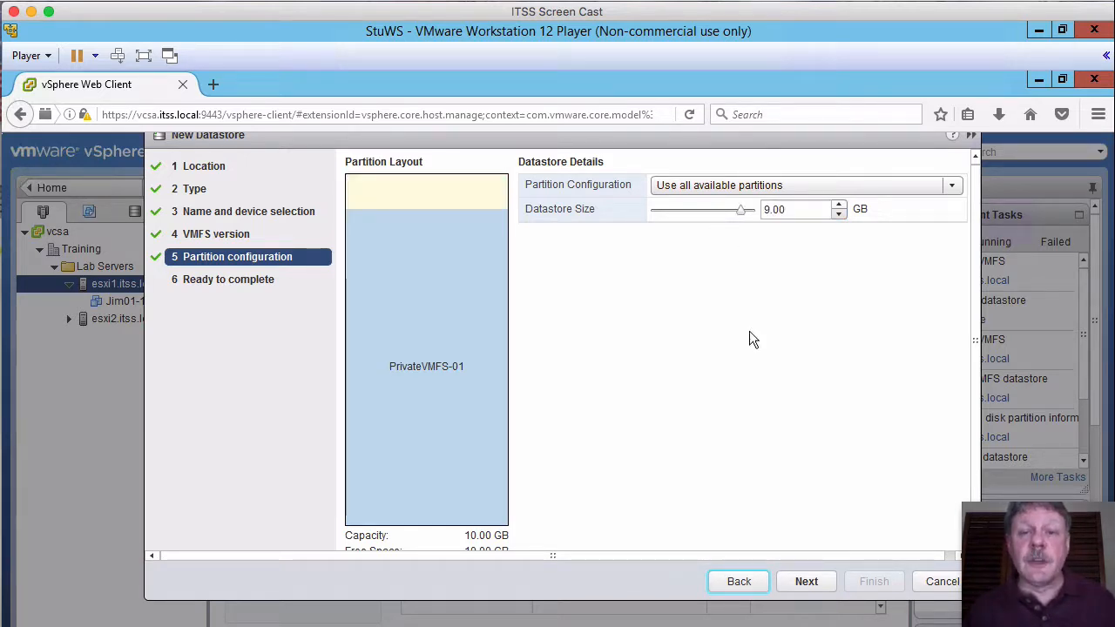
pyautogui.click(808, 579)
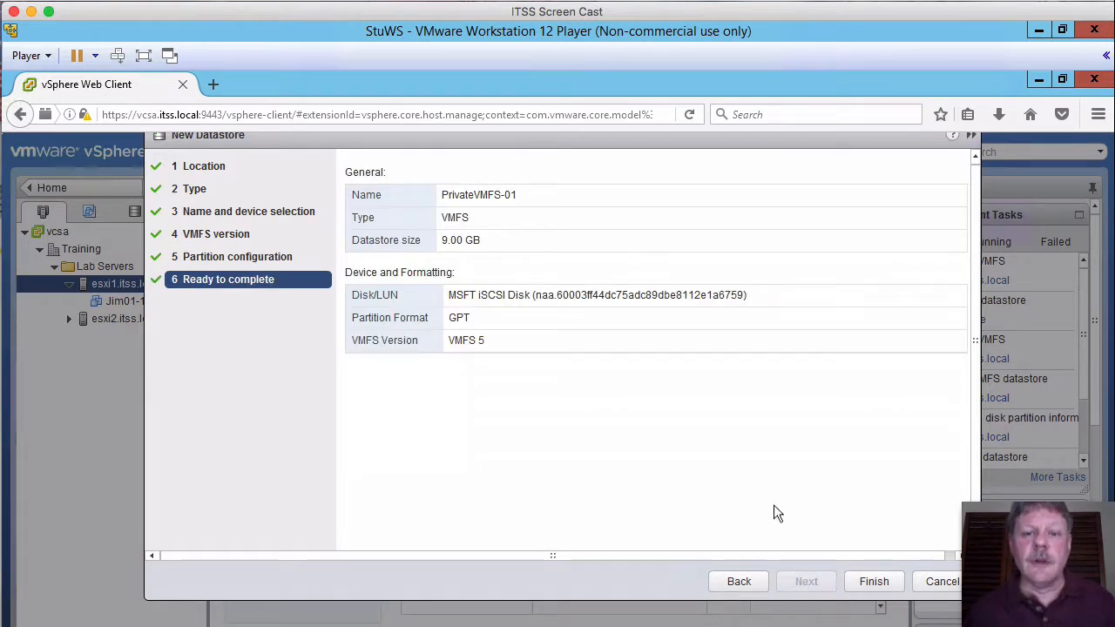
pyautogui.click(875, 582)
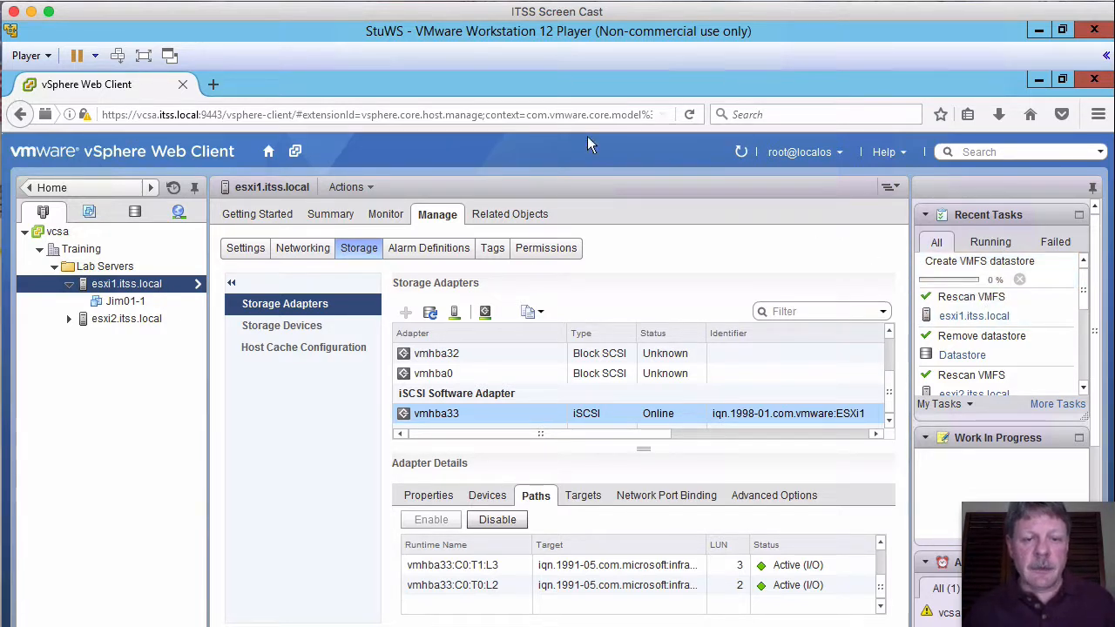
# - From the datastores related to host esxi1.itss.local, start another new datastore of type VMFS
pyautogui.click(522, 218)
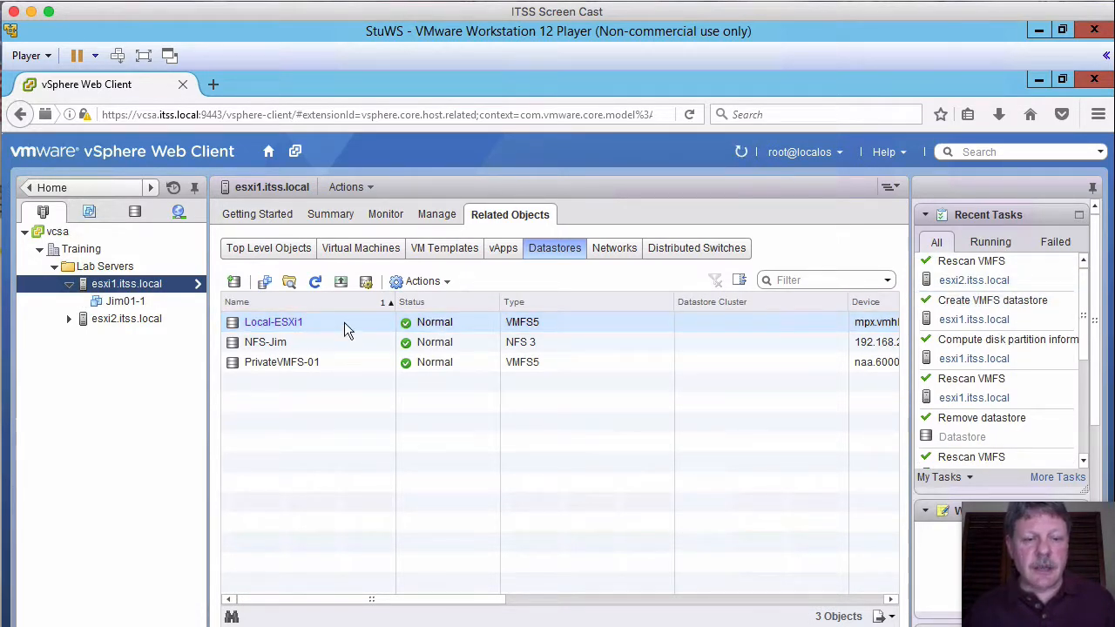
pyautogui.click(333, 362)
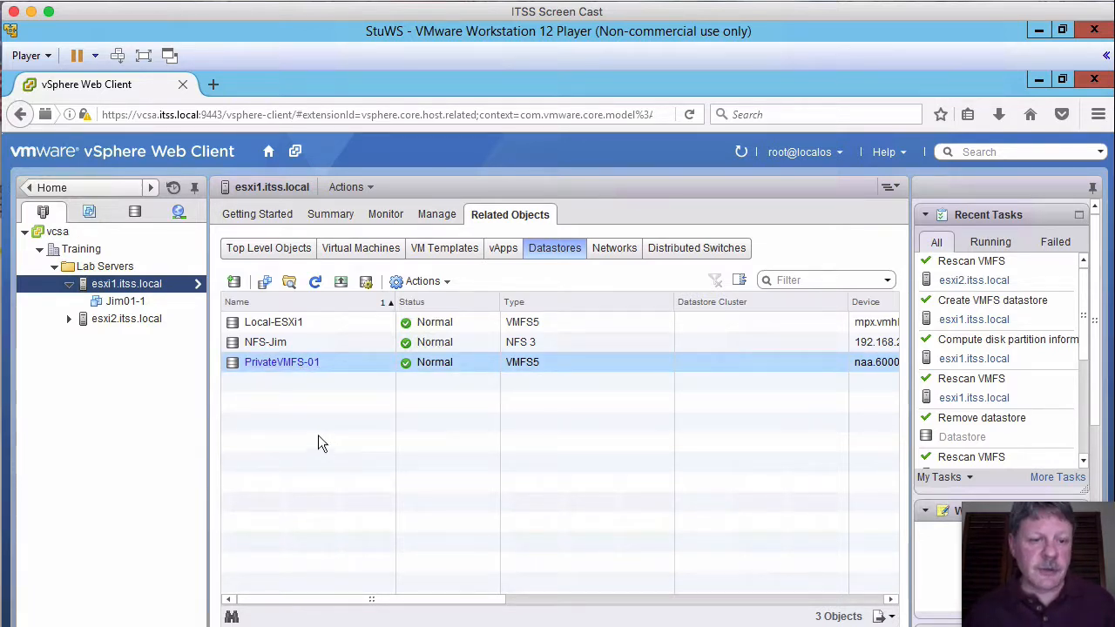
pyautogui.click(236, 287)
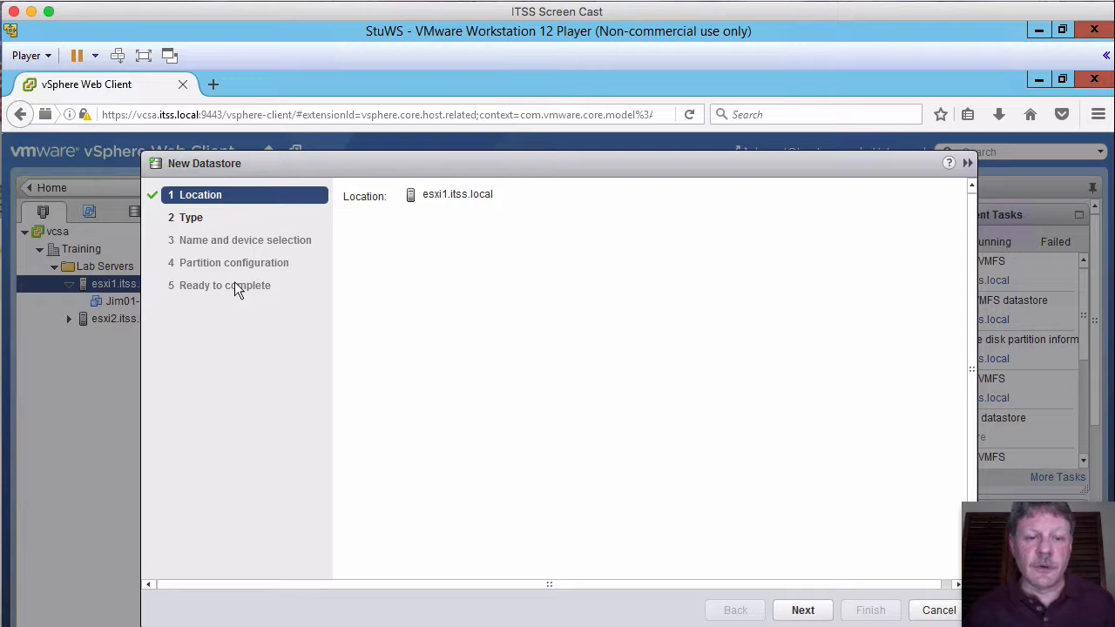
pyautogui.click(803, 610)
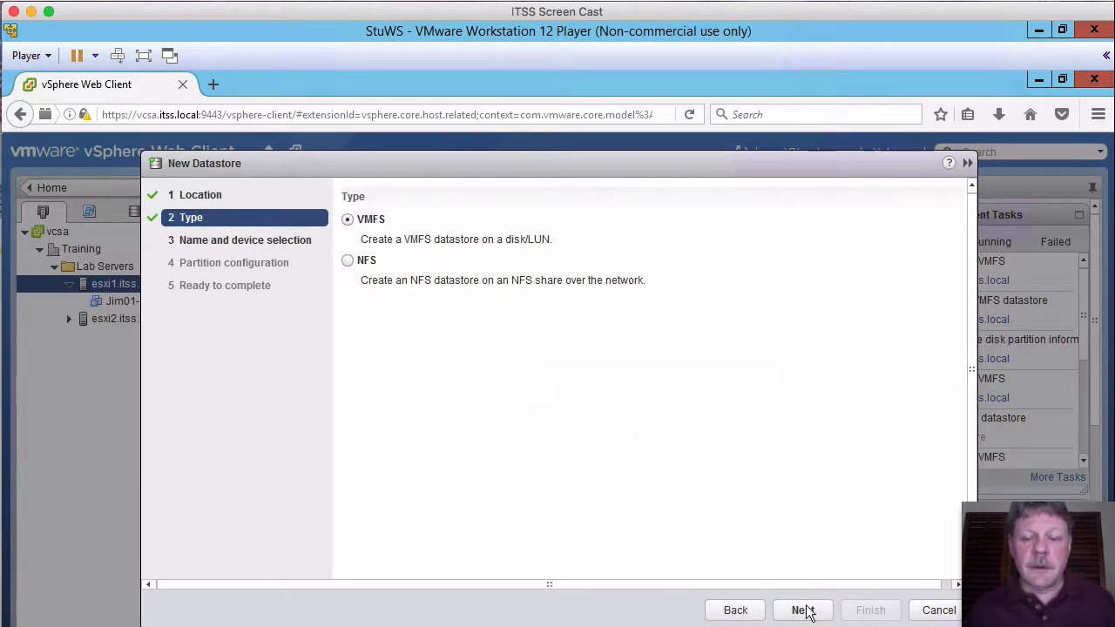
pyautogui.click(803, 610)
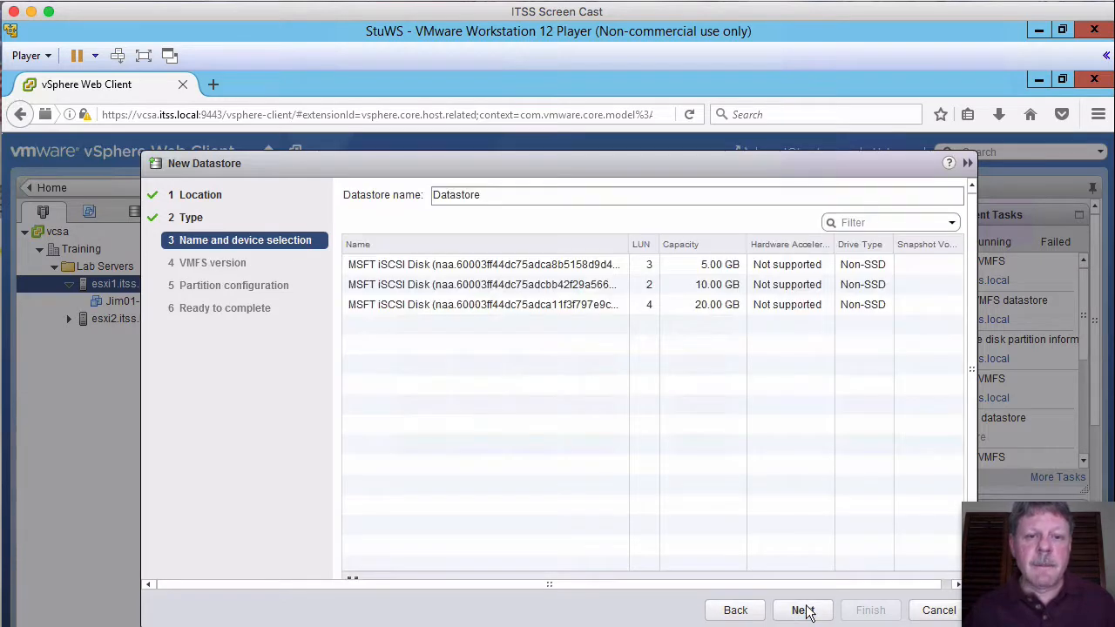
# - Name the new datastore PrivateVMFS-02 and select the 10 GB MSFT iSCSI disk with LUN 2
pyautogui.doubleClick(564, 204)
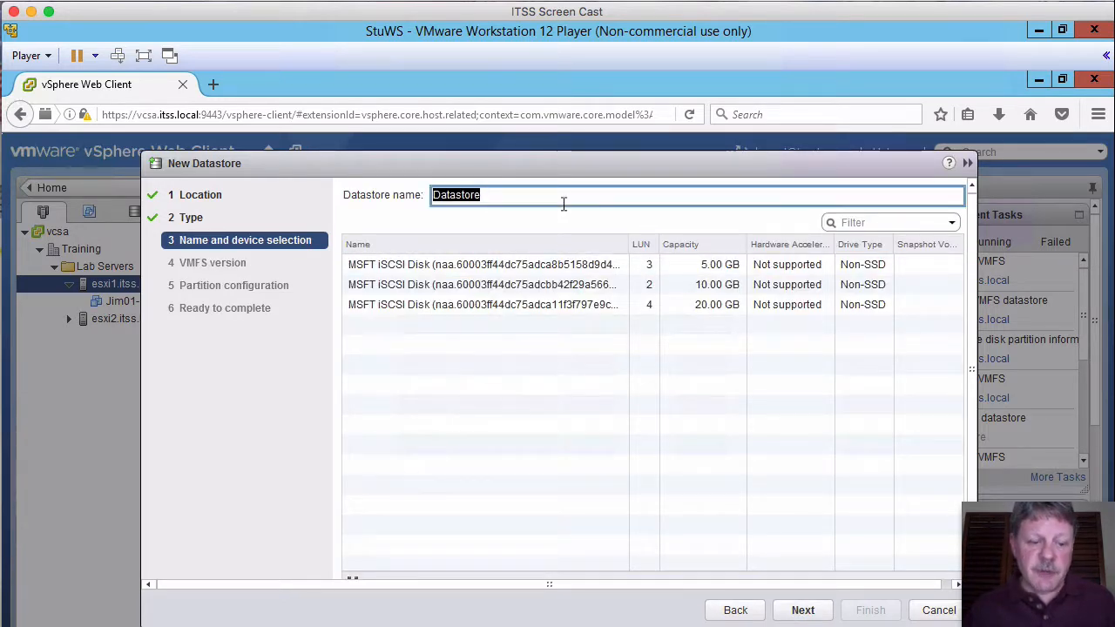
pyautogui.write('Private')
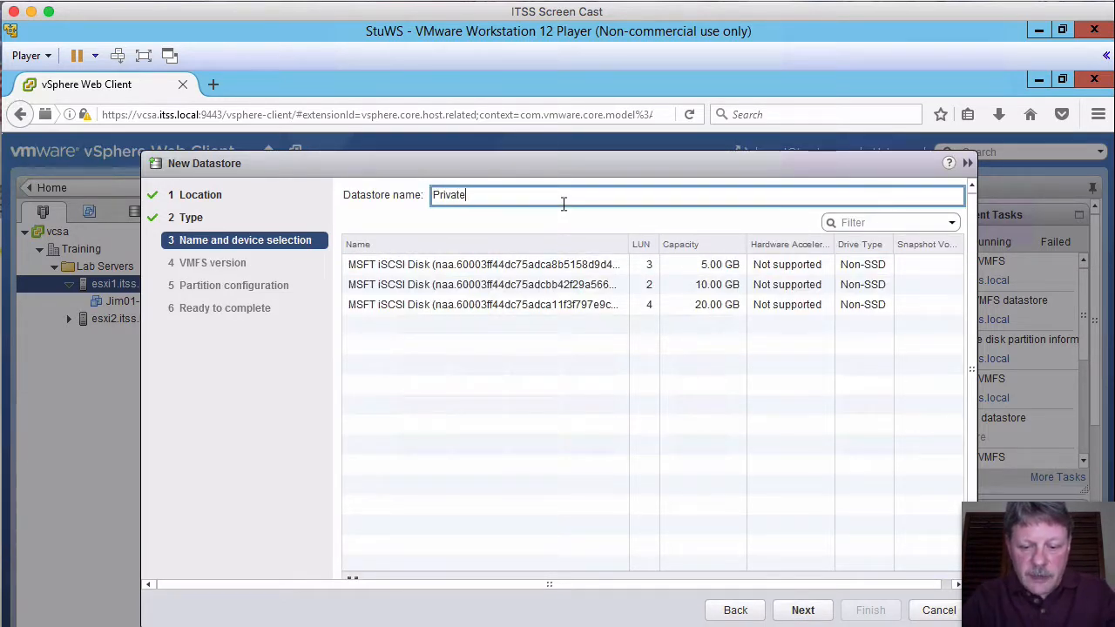
pyautogui.write('VMFS-')
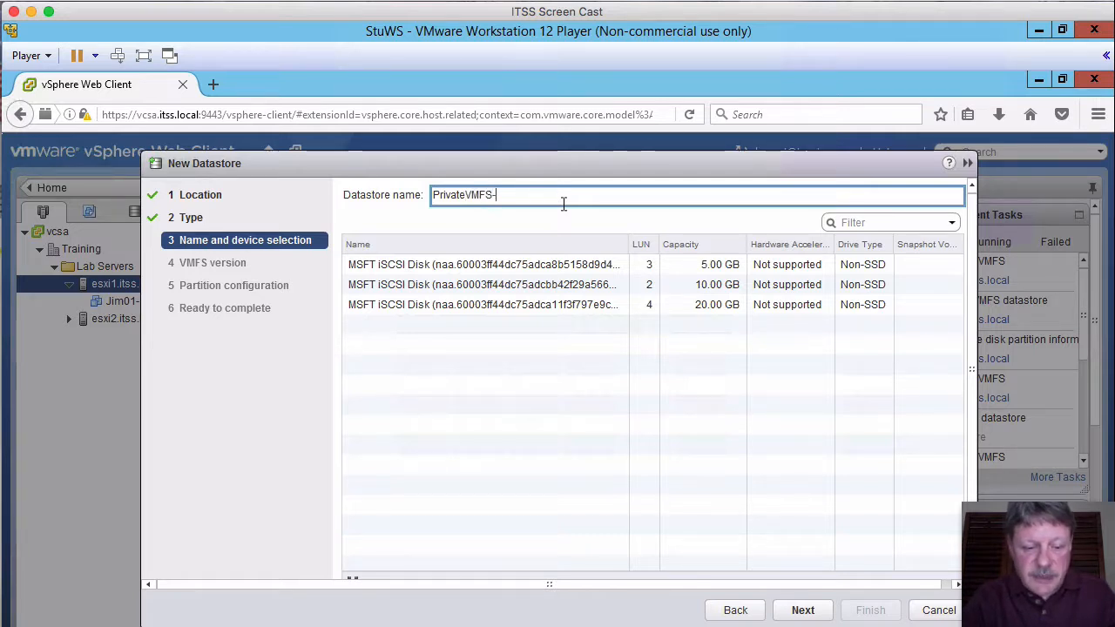
pyautogui.write('02')
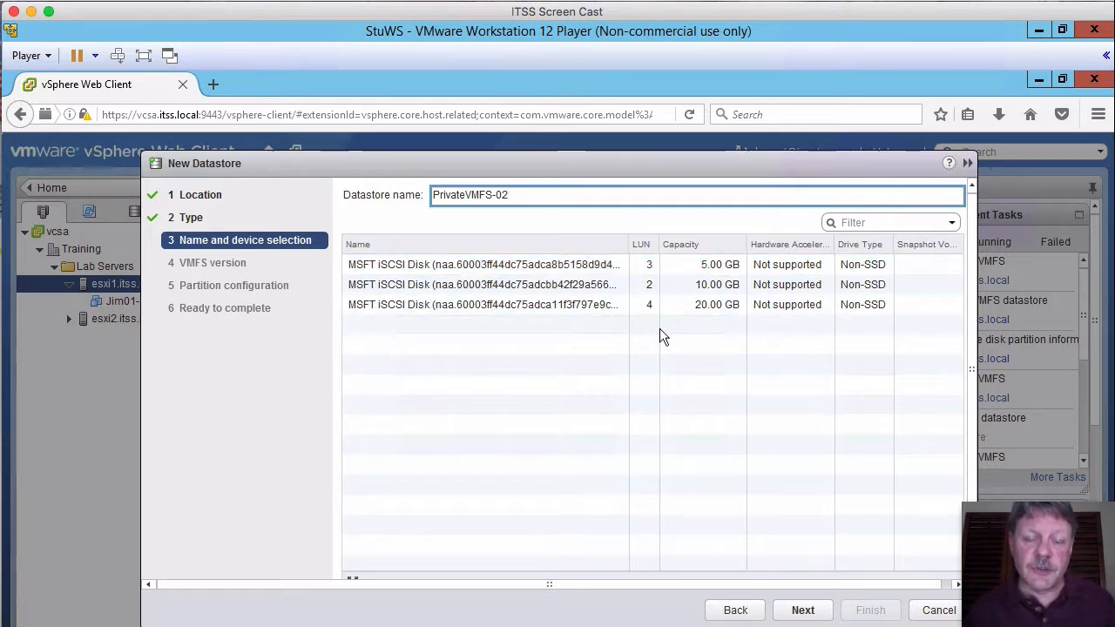
pyautogui.click(536, 291)
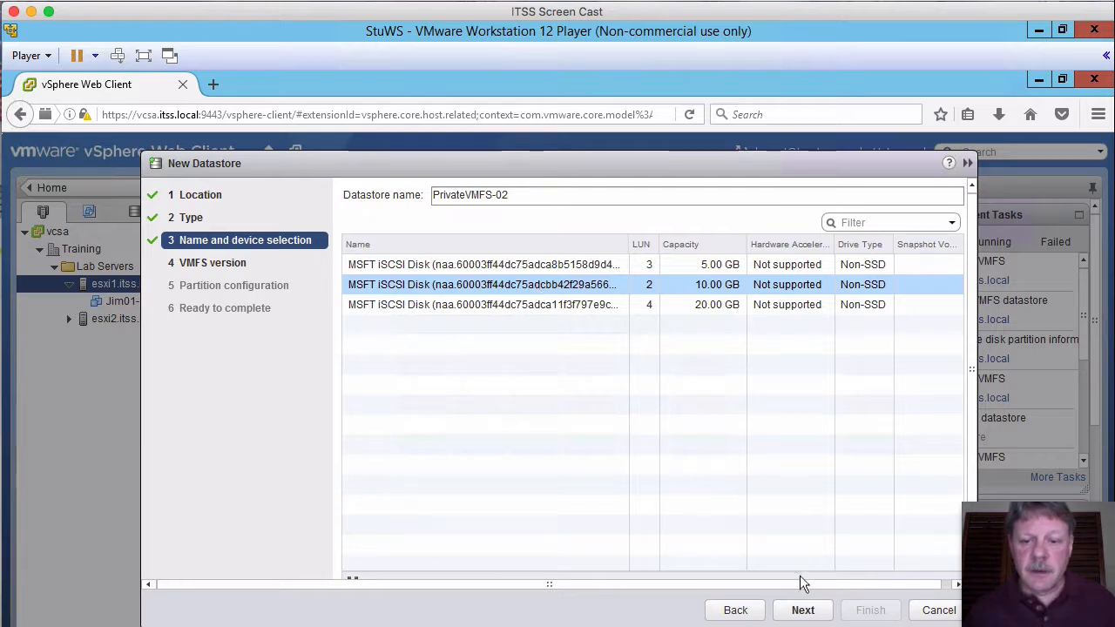
# - Accept VMFS 5 and the full 10 GB size using all available partitions, and finish creating the datastore
pyautogui.click(799, 608)
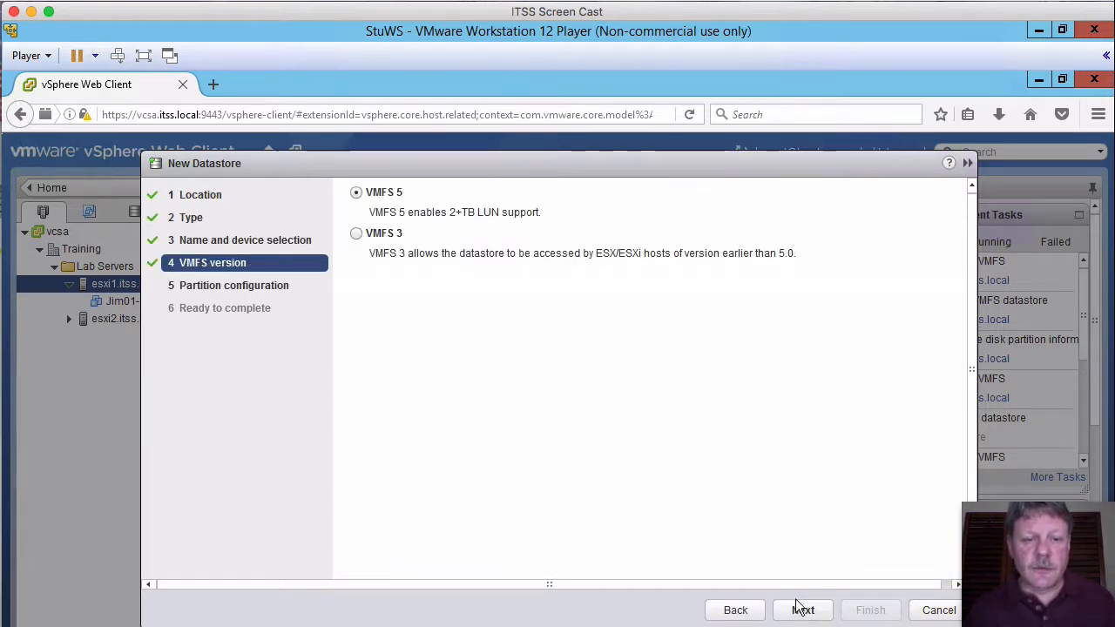
pyautogui.click(803, 610)
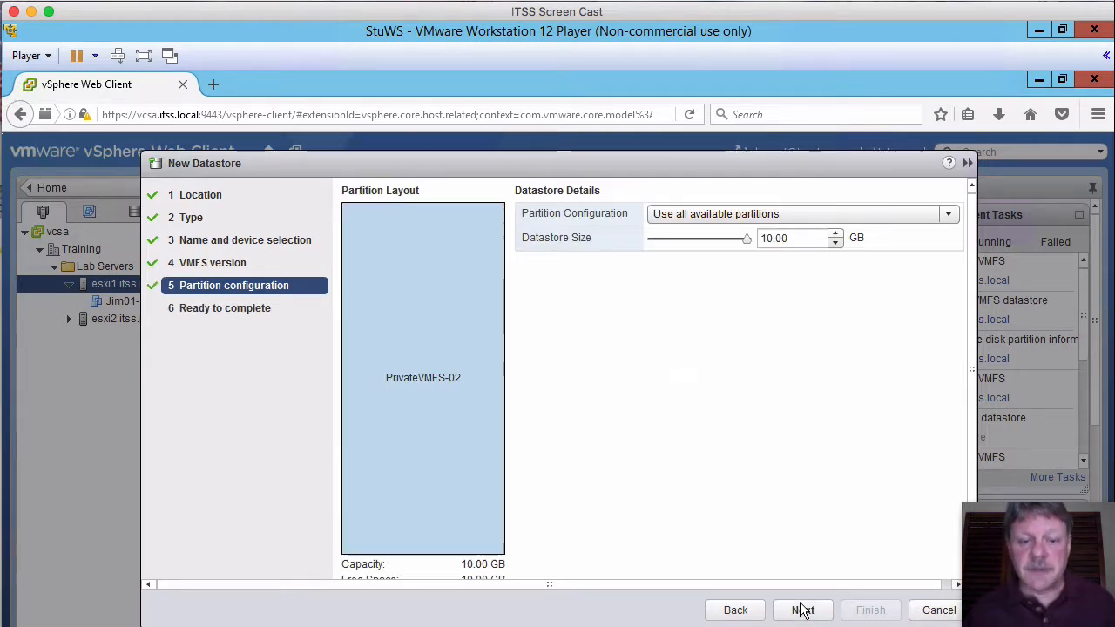
pyautogui.click(803, 610)
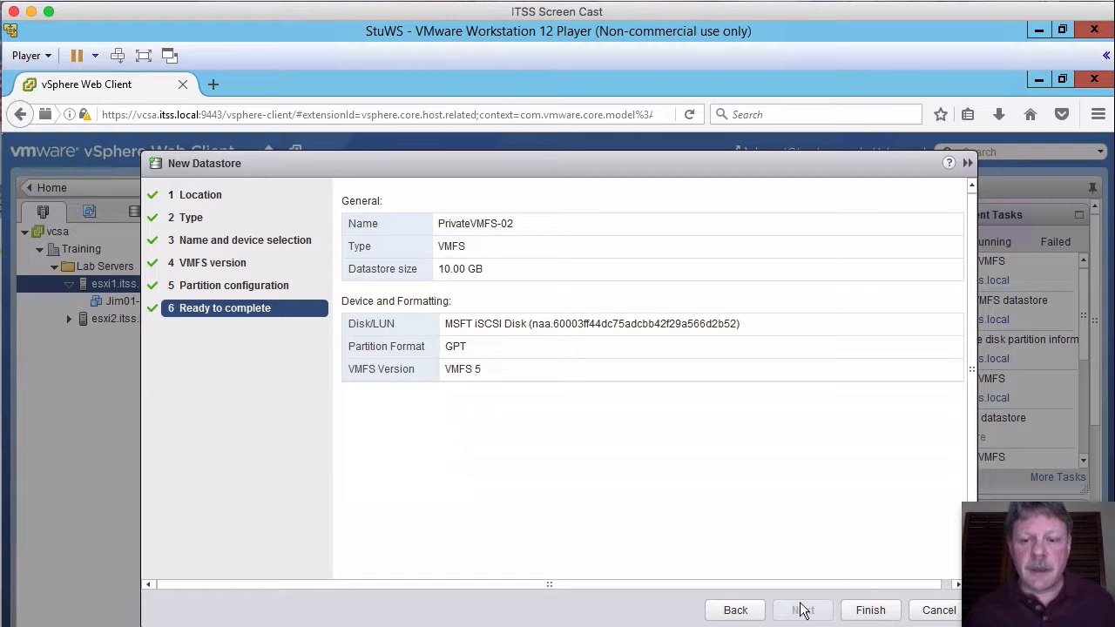
pyautogui.click(871, 610)
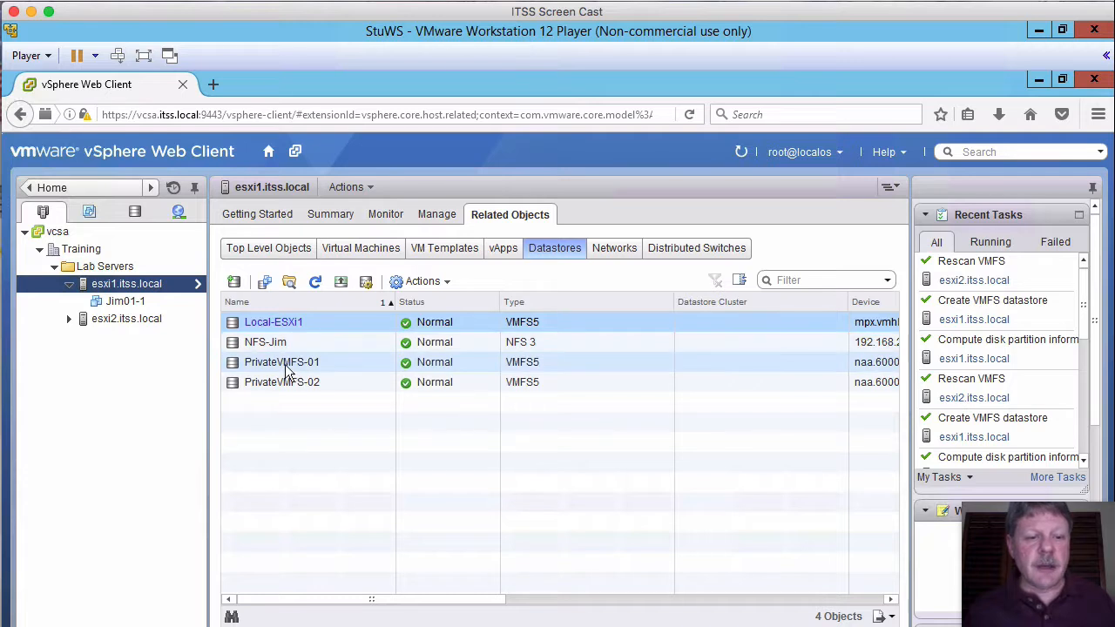
# - Start increasing the capacity of datastore PrivateVMFS-01, using the expandable 10 GB MSFT iSCSI disk with LUN 1
pyautogui.click(287, 368)
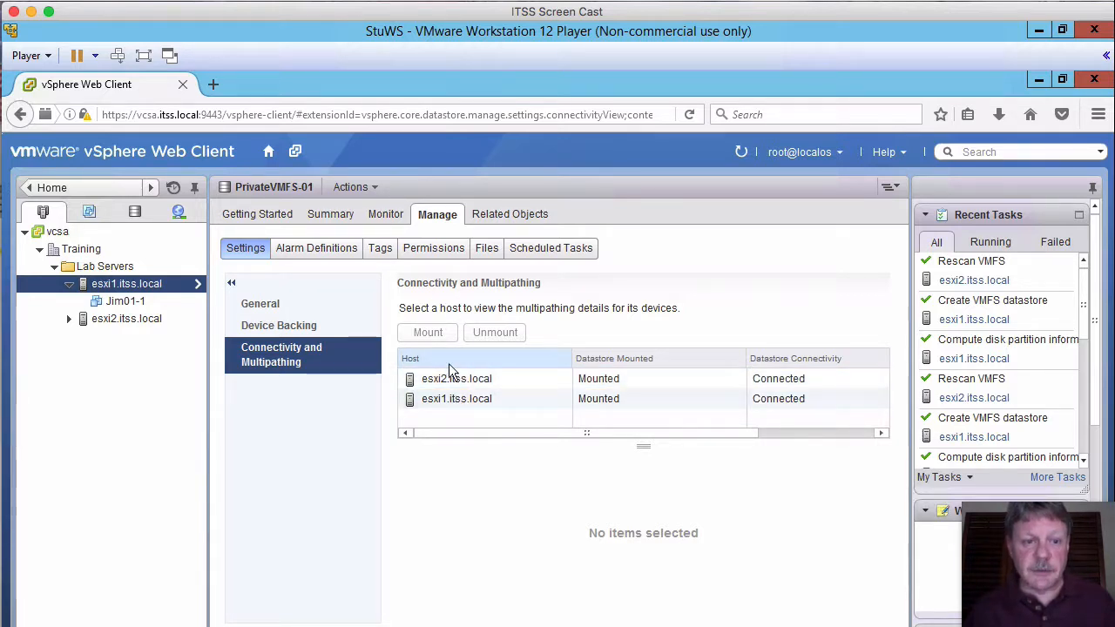
pyautogui.click(272, 307)
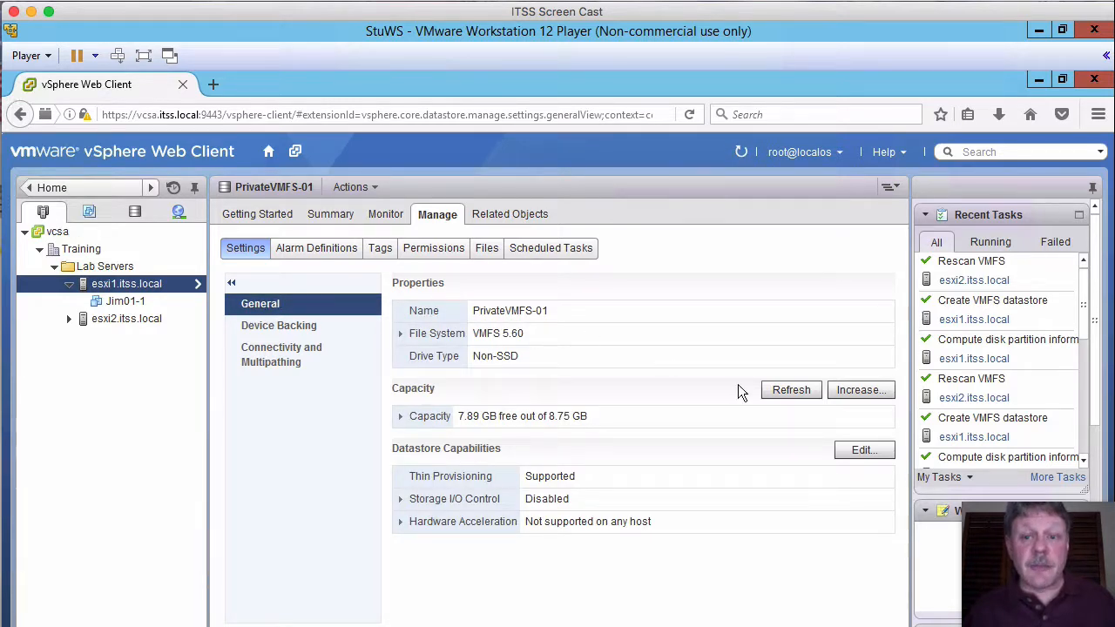
pyautogui.click(872, 388)
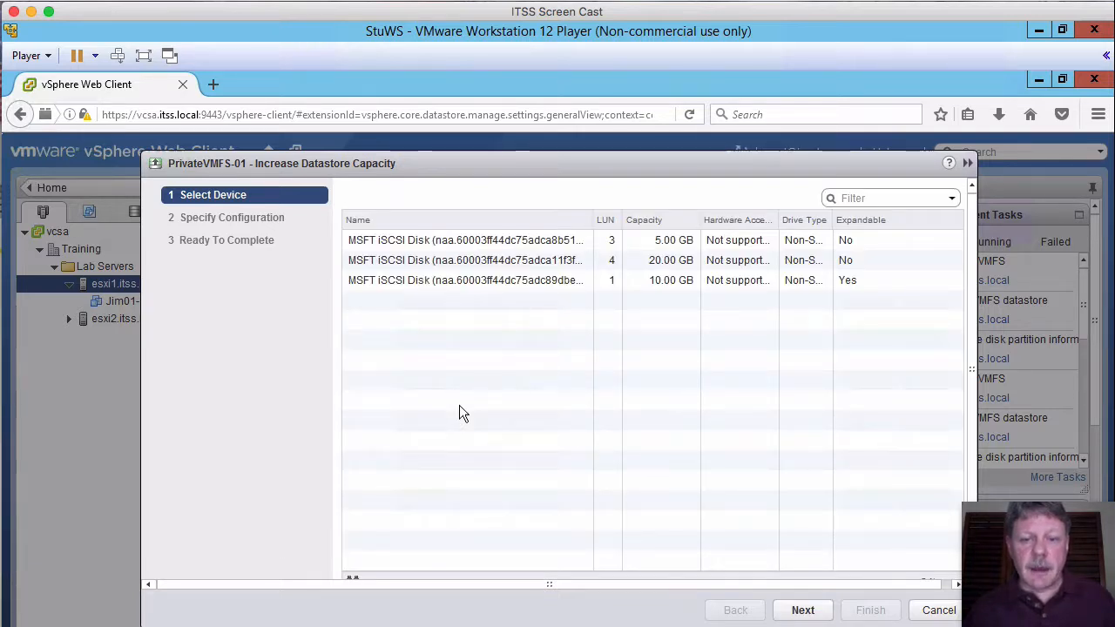
pyautogui.click(610, 279)
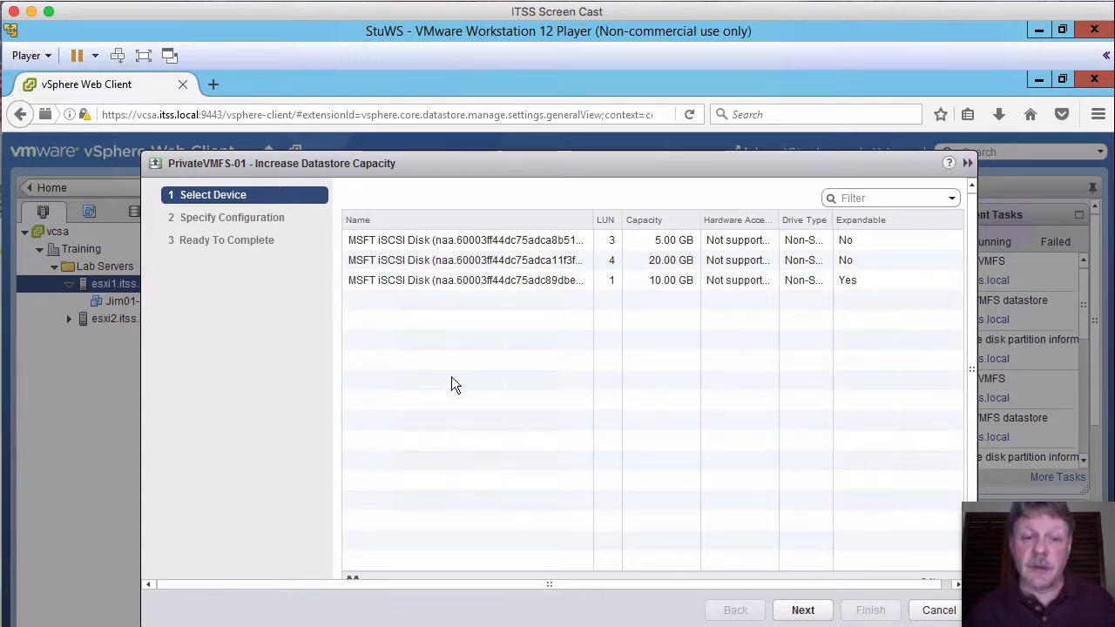
pyautogui.click(420, 286)
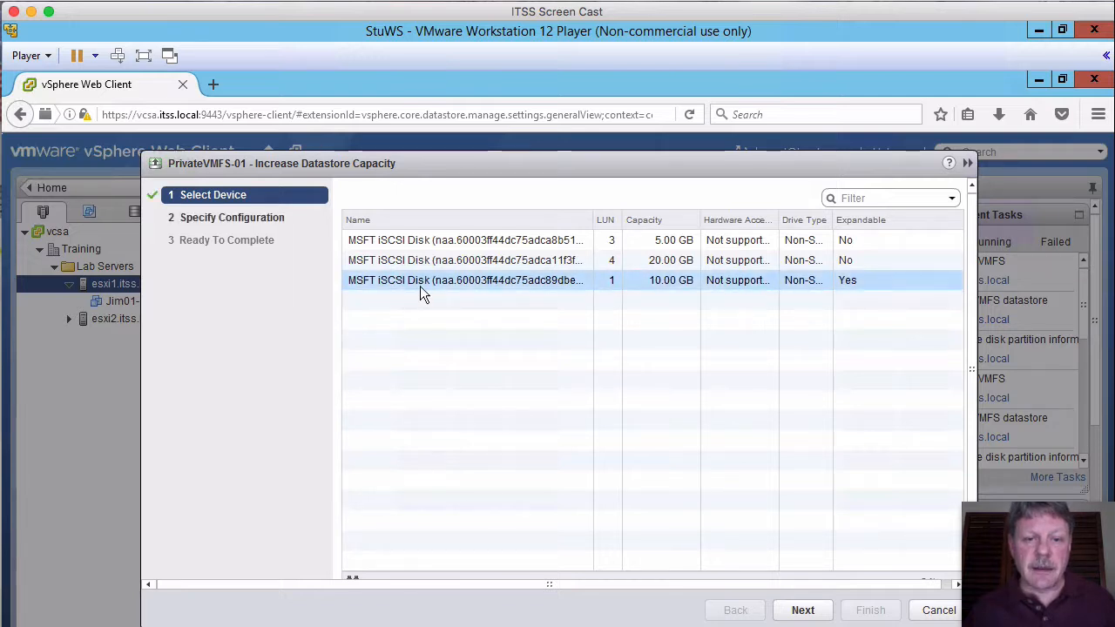
pyautogui.click(805, 614)
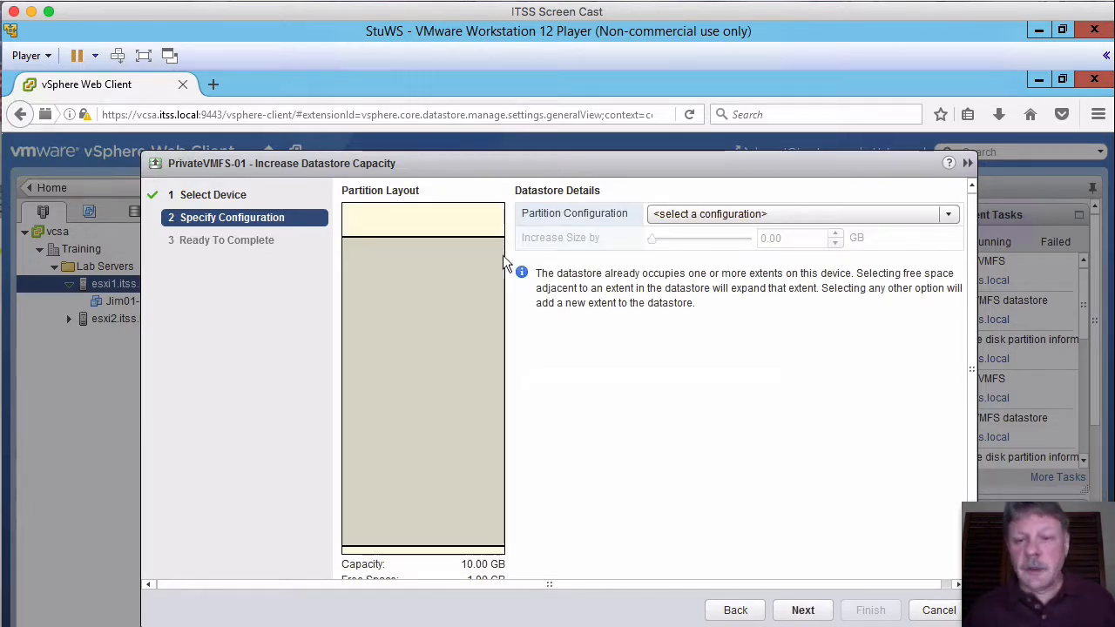
# - Expand PrivateVMFS-01 by 1 GB using the 'Free space 1,023.00 MB' partition configuration, and finish the capacity increase
pyautogui.click(922, 217)
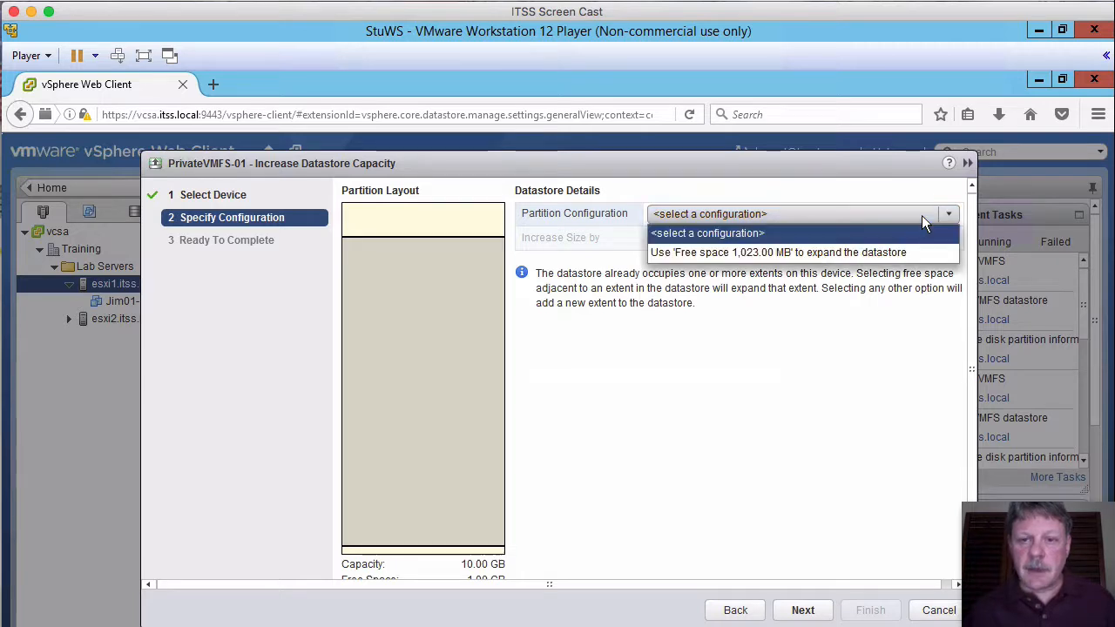
pyautogui.click(821, 253)
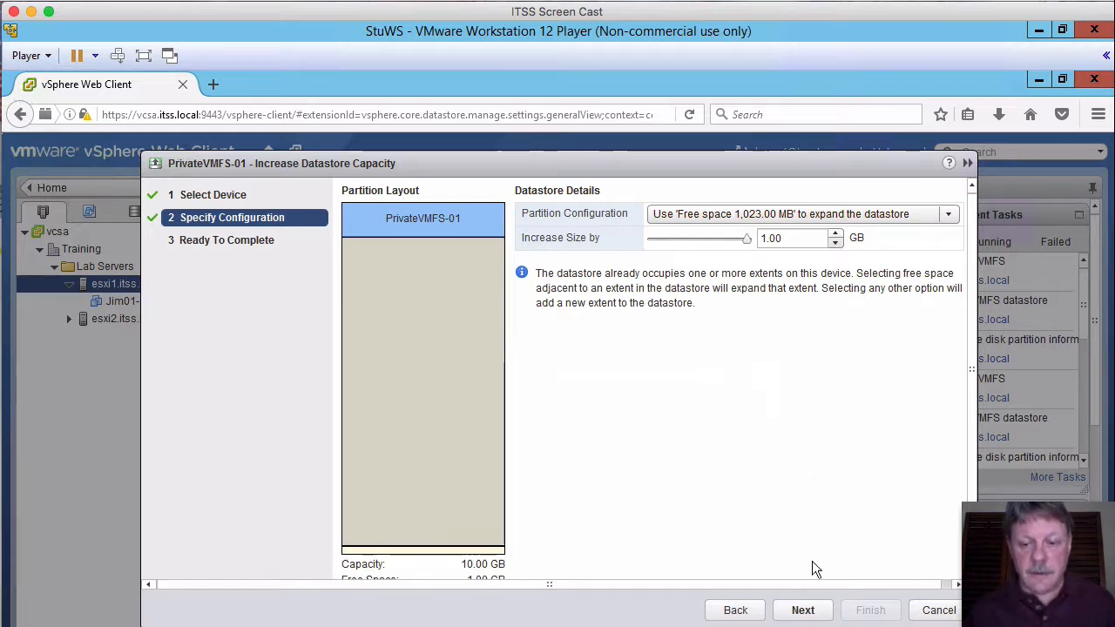
pyautogui.click(806, 610)
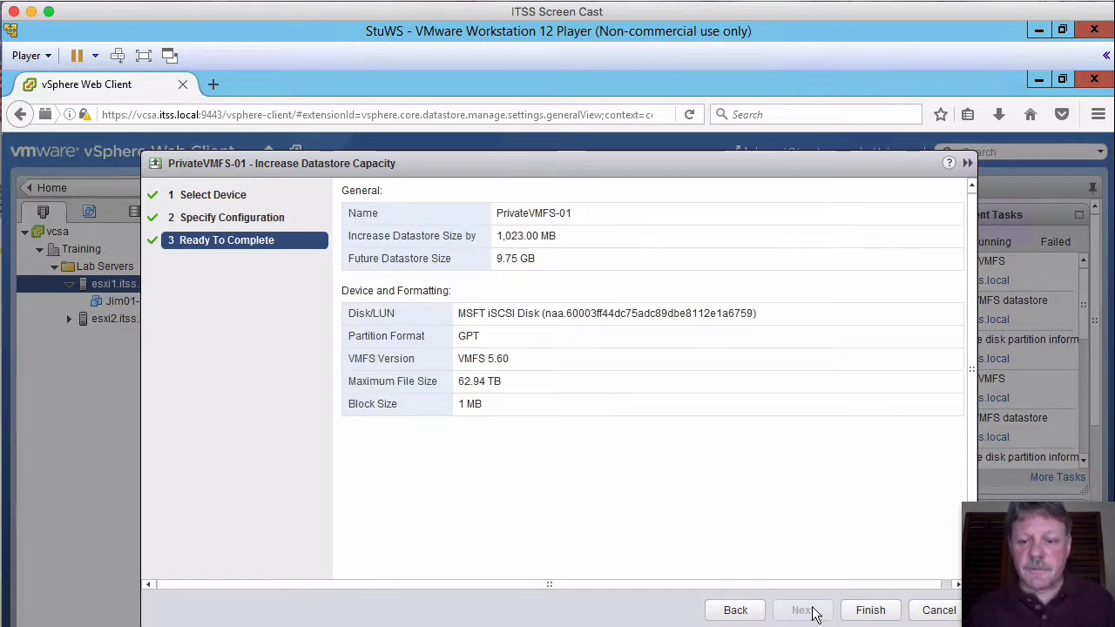
pyautogui.click(870, 611)
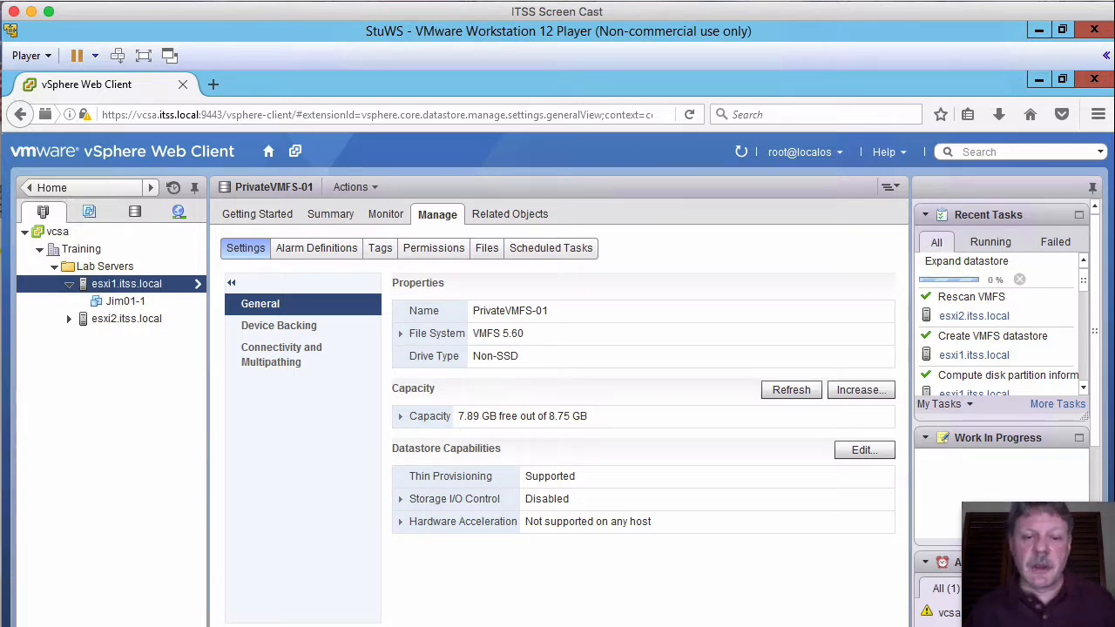
# - Review the datastores and summary of host esxi1.itss.local, and check the storage capacity in the summary of datastore PrivateVMFS-01
pyautogui.click(126, 284)
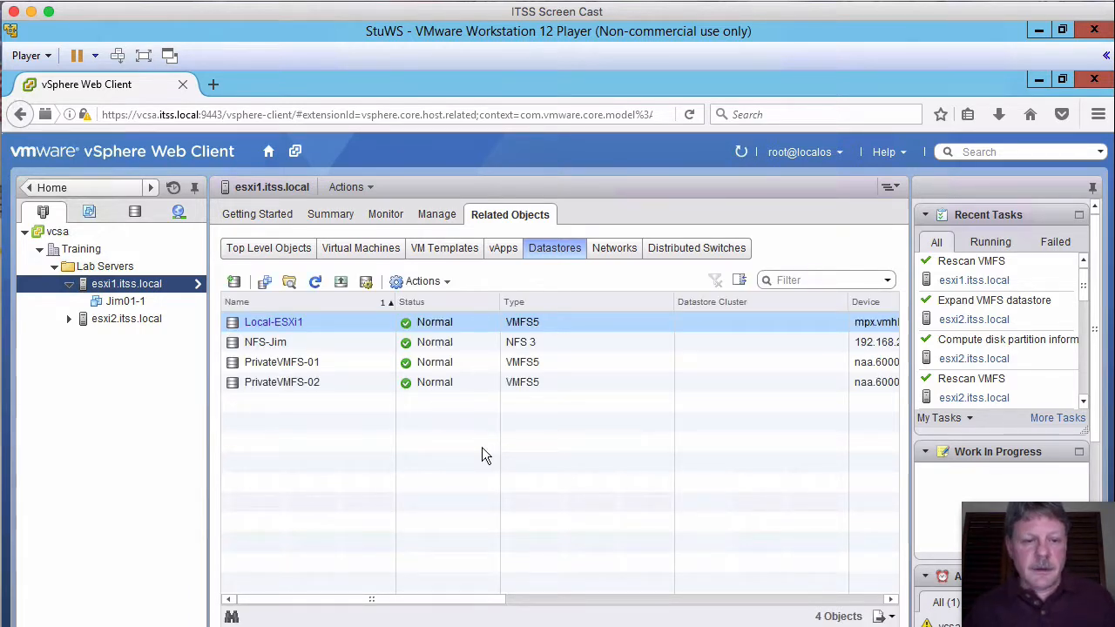
pyautogui.click(485, 365)
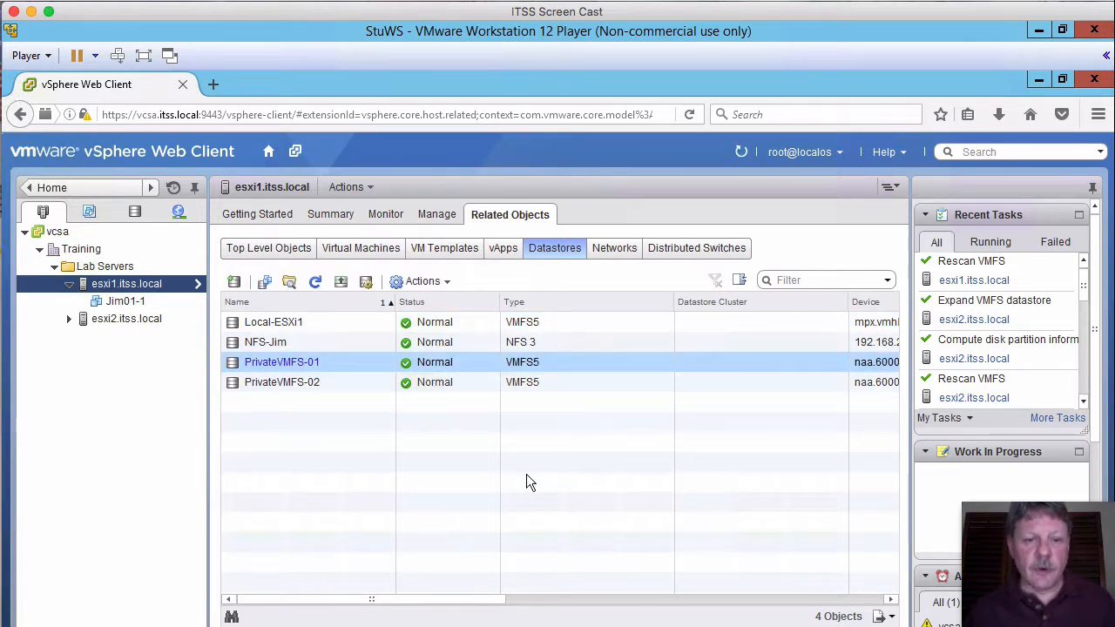
pyautogui.click(317, 221)
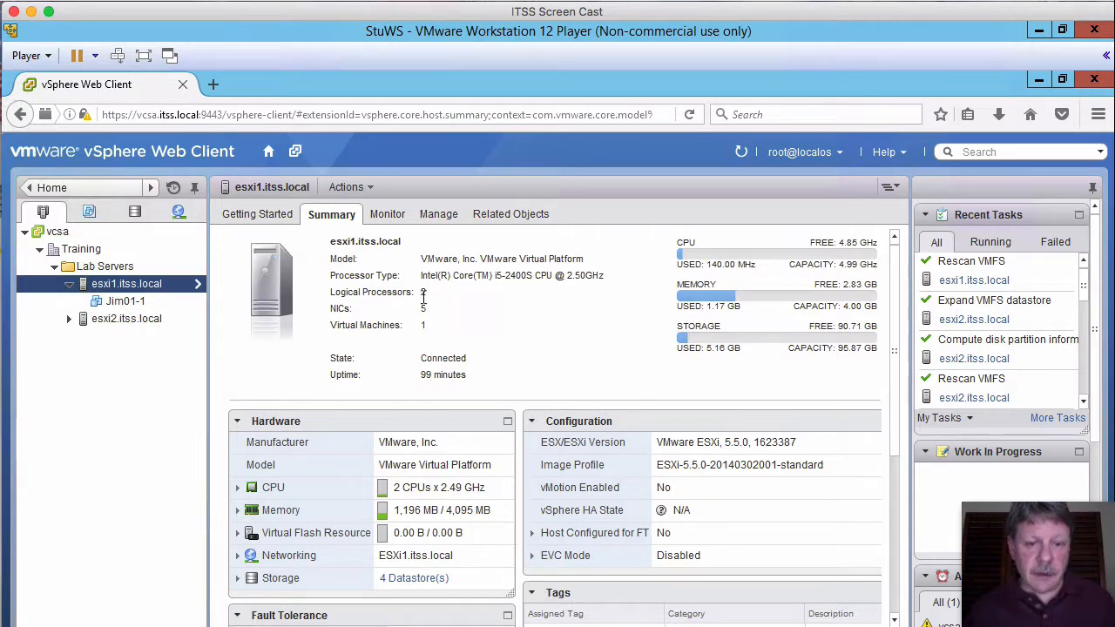
pyautogui.click(131, 214)
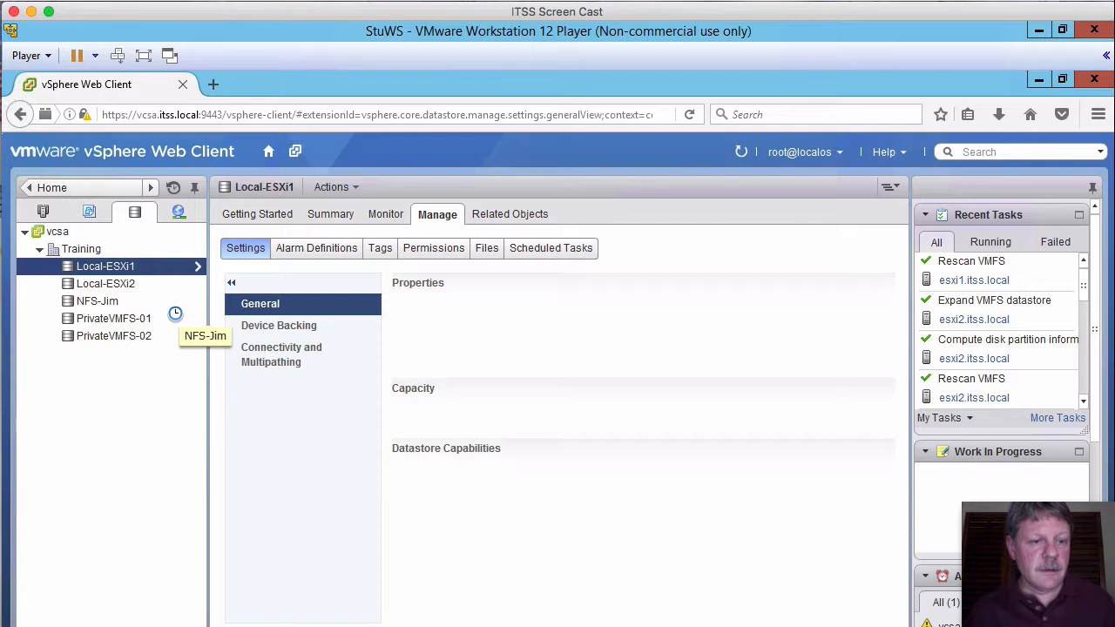
pyautogui.click(113, 320)
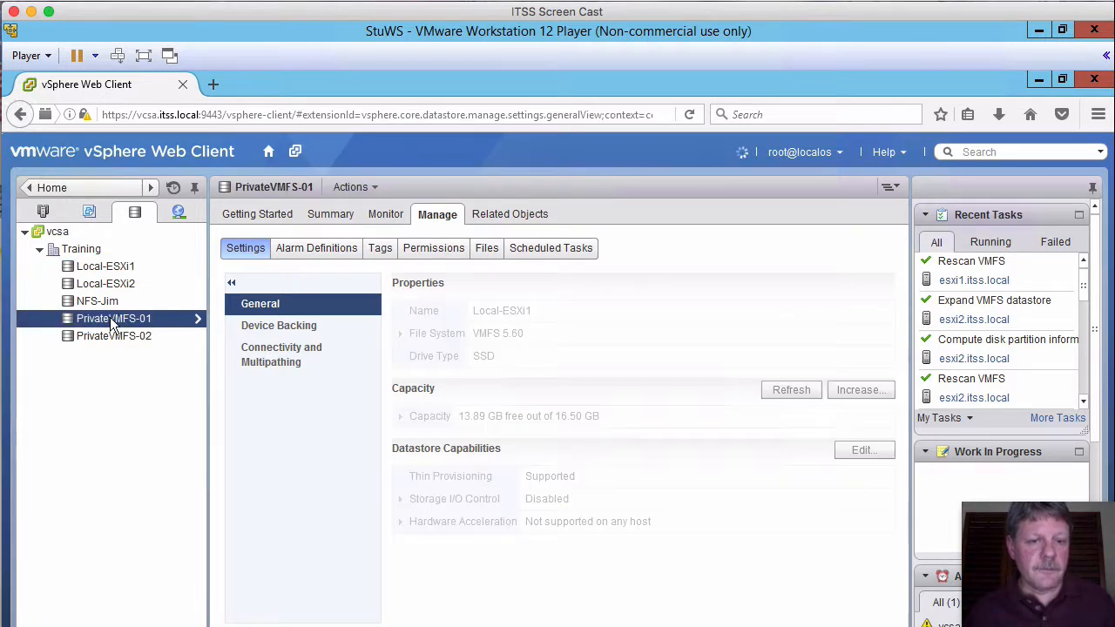
pyautogui.click(332, 215)
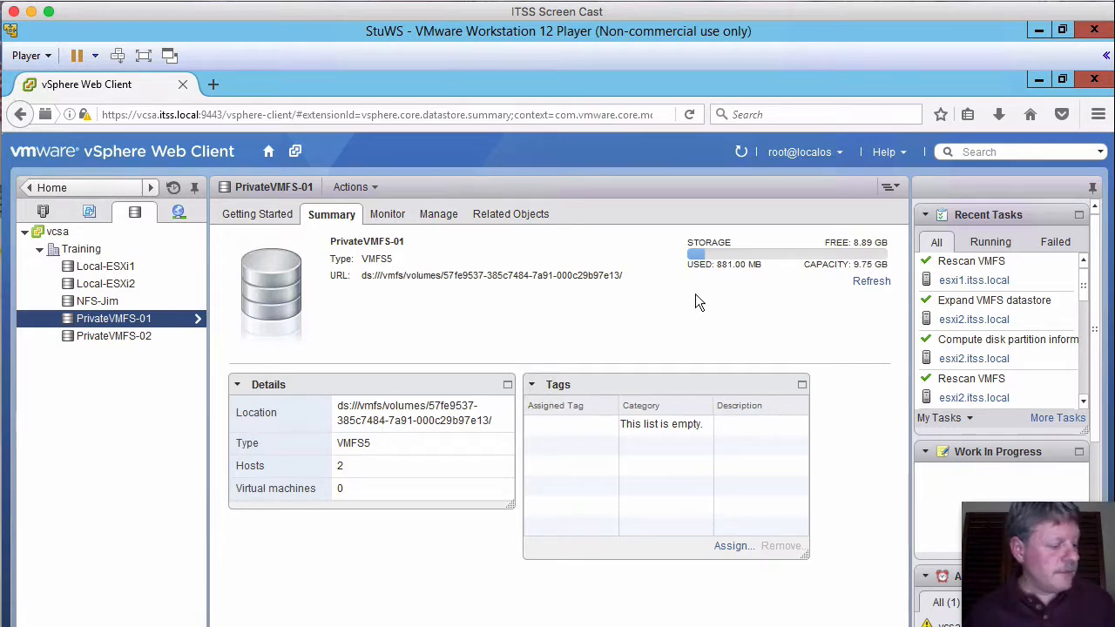
# - Delete the datastore PrivateVMFS-02 from the Training datacenter's storage inventory and confirm the deletion
pyautogui.click(120, 338)
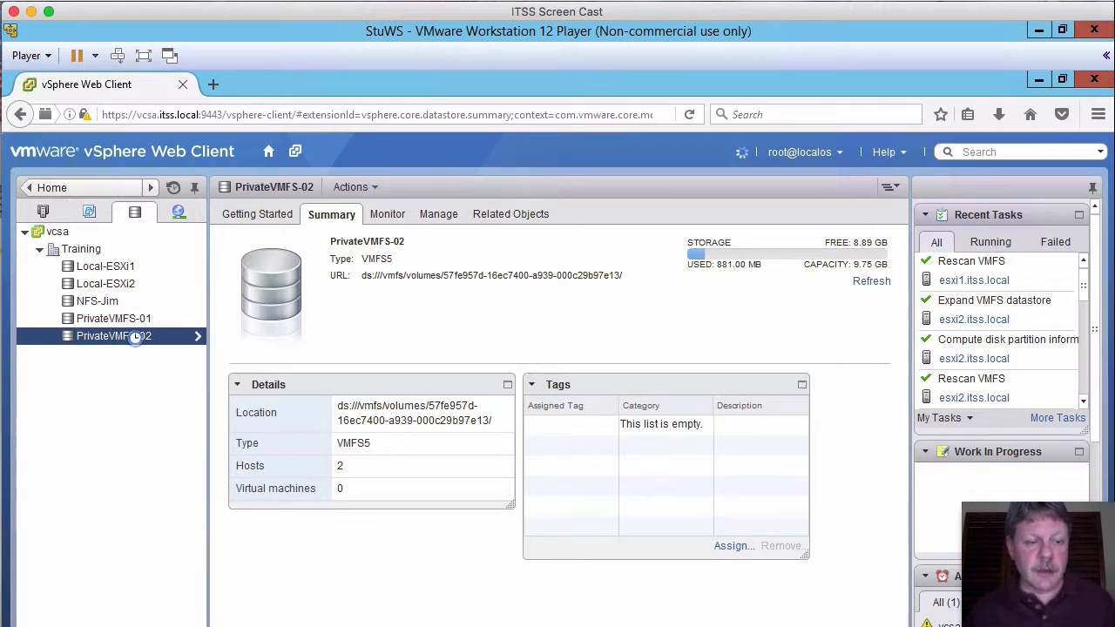
pyautogui.rightClick(127, 332)
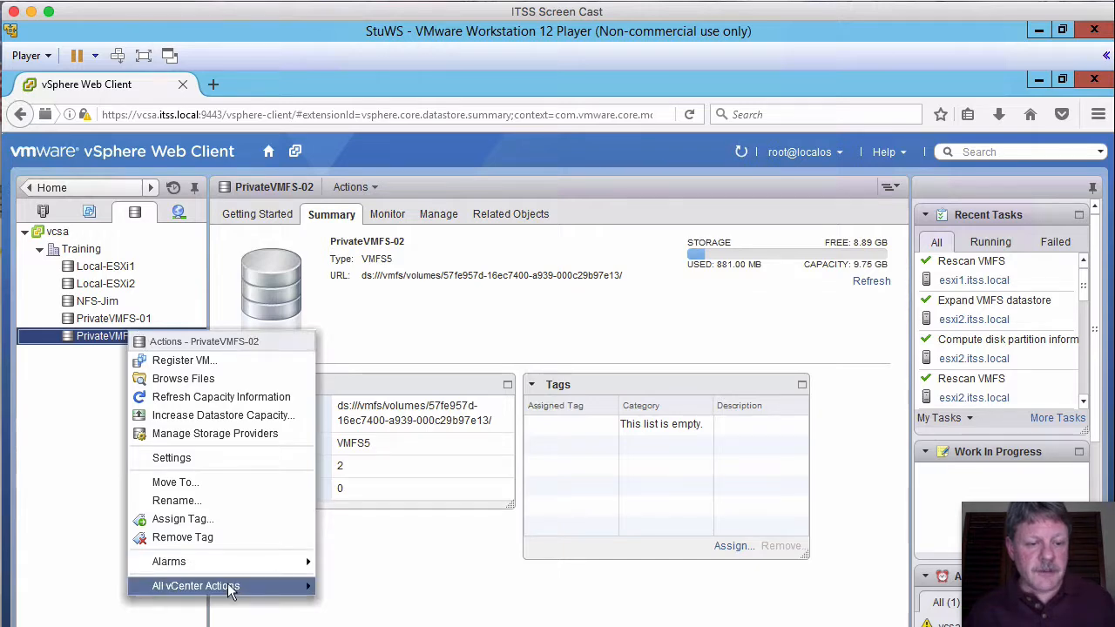
pyautogui.moveTo(232, 590)
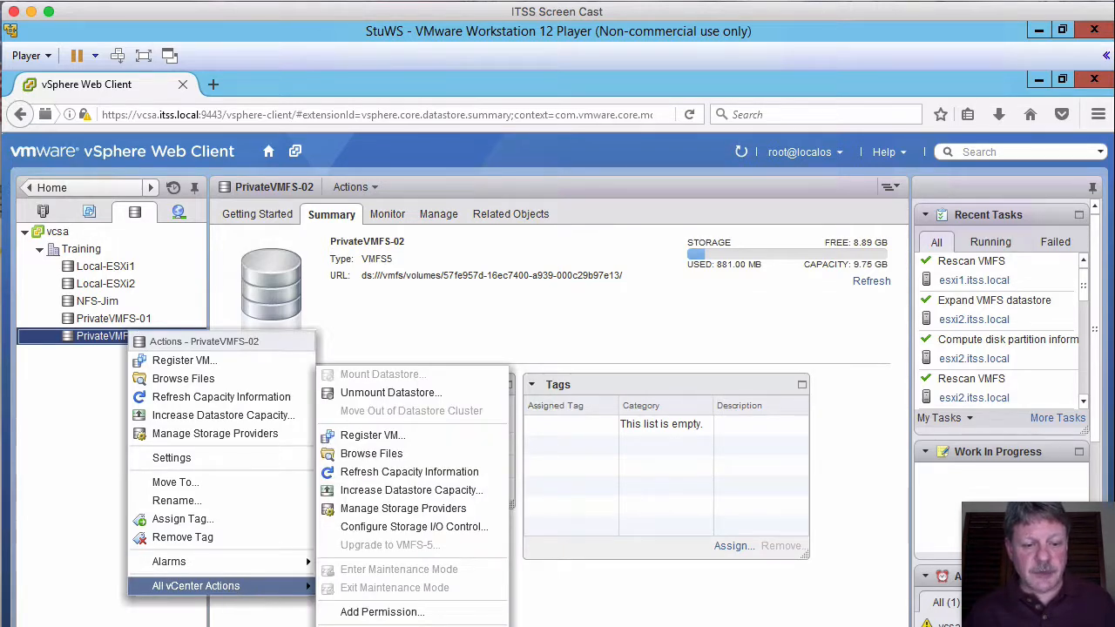
pyautogui.click(375, 626)
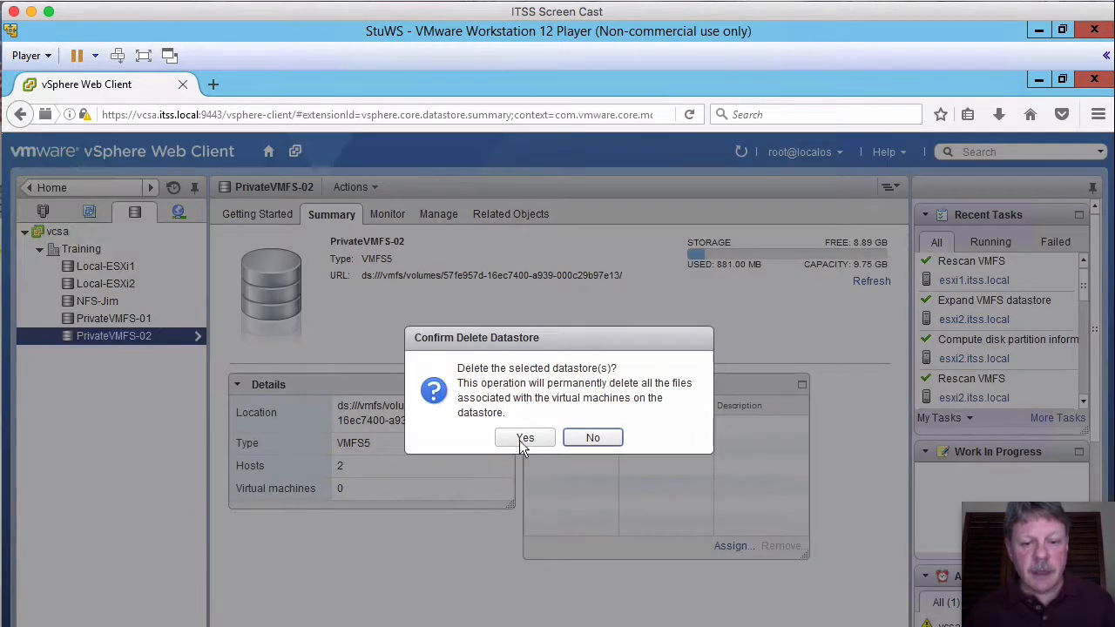
pyautogui.click(526, 434)
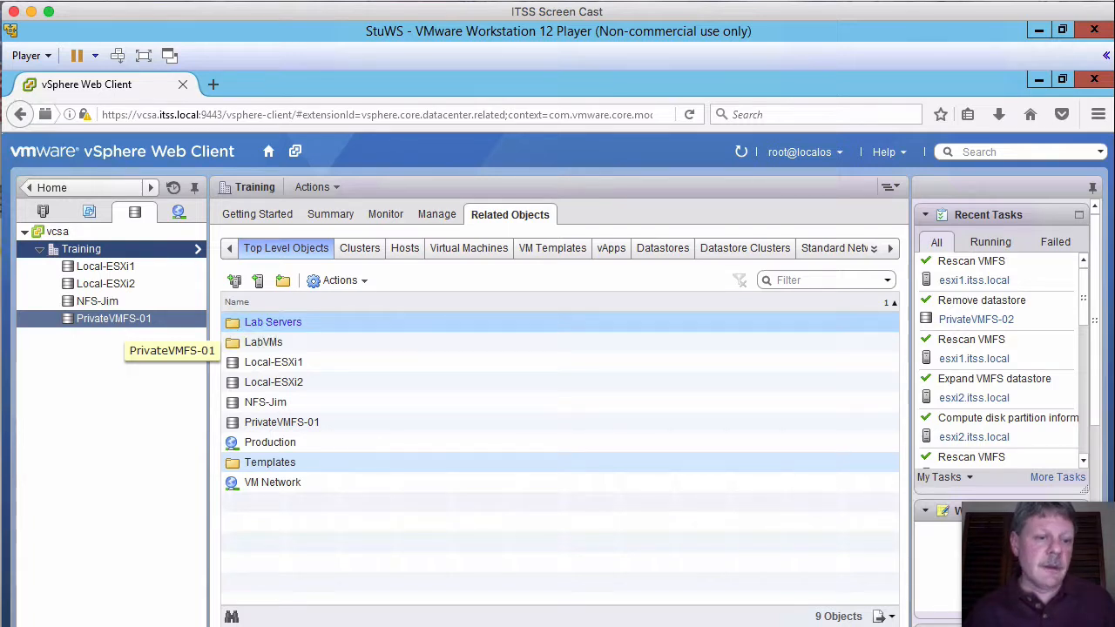
# - Start increasing the capacity of datastore PrivateVMFS-01, using the 10 GB MSFT iSCSI disk with LUN 2 as the device
pyautogui.click(116, 321)
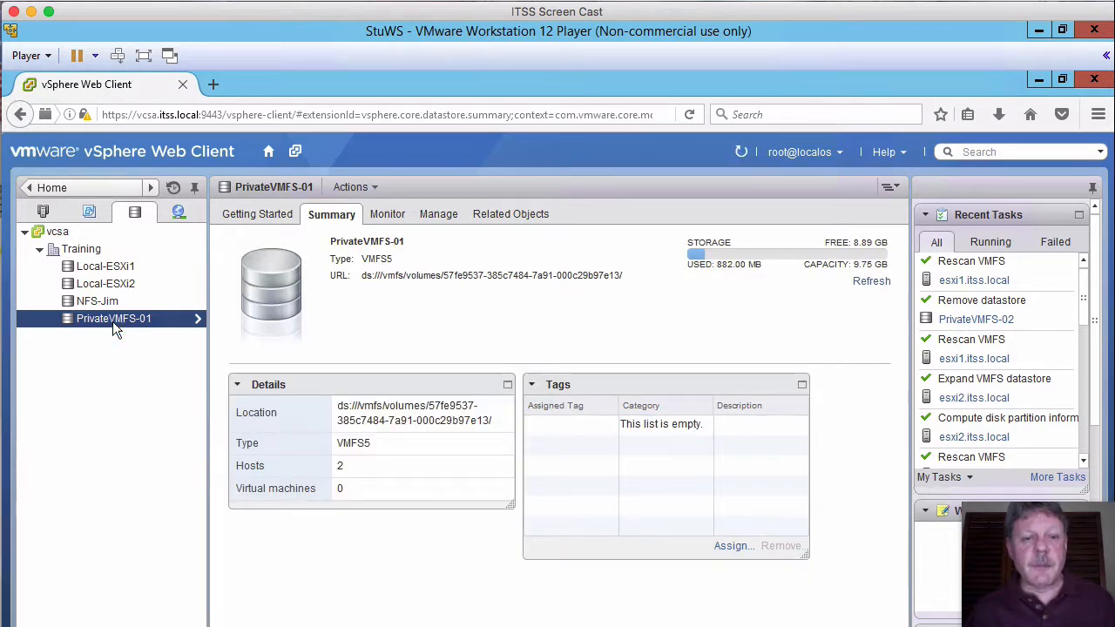
pyautogui.click(447, 214)
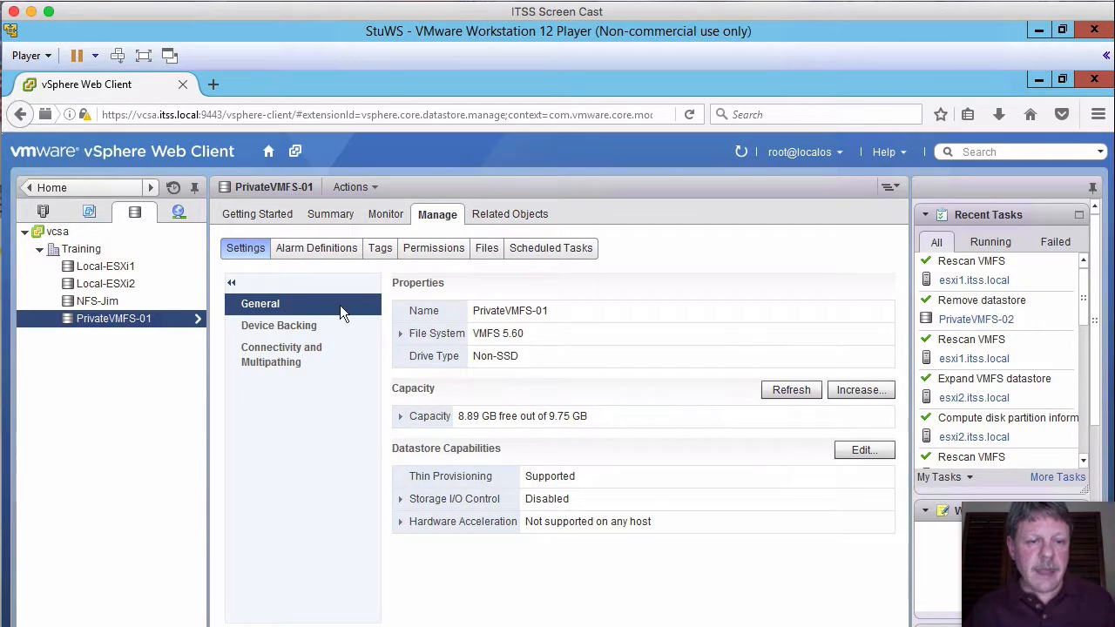
pyautogui.click(874, 394)
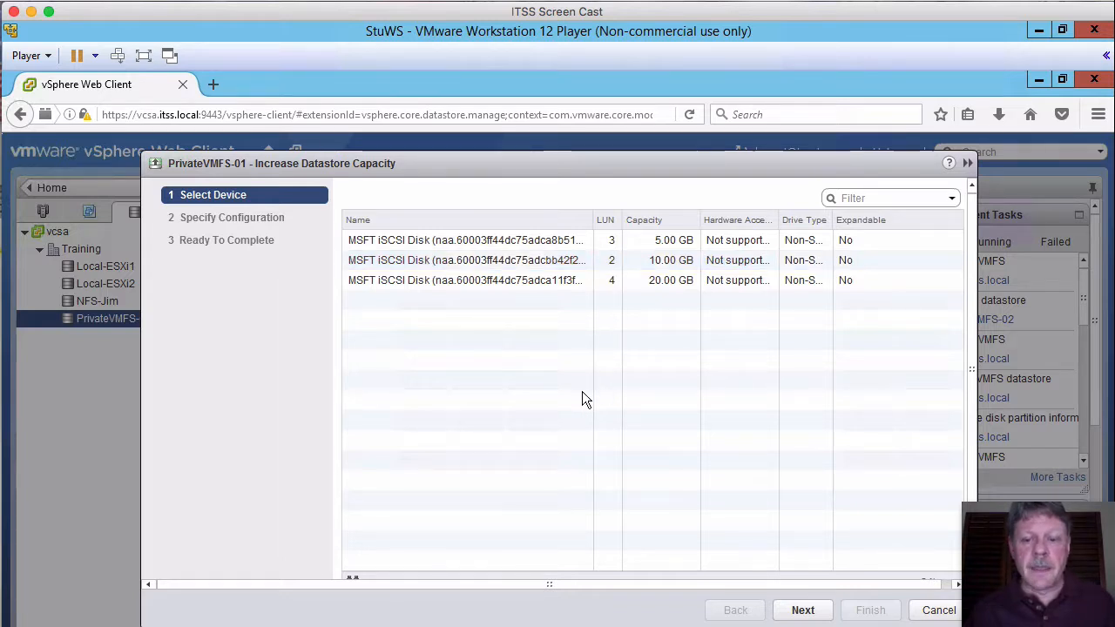
pyautogui.click(517, 266)
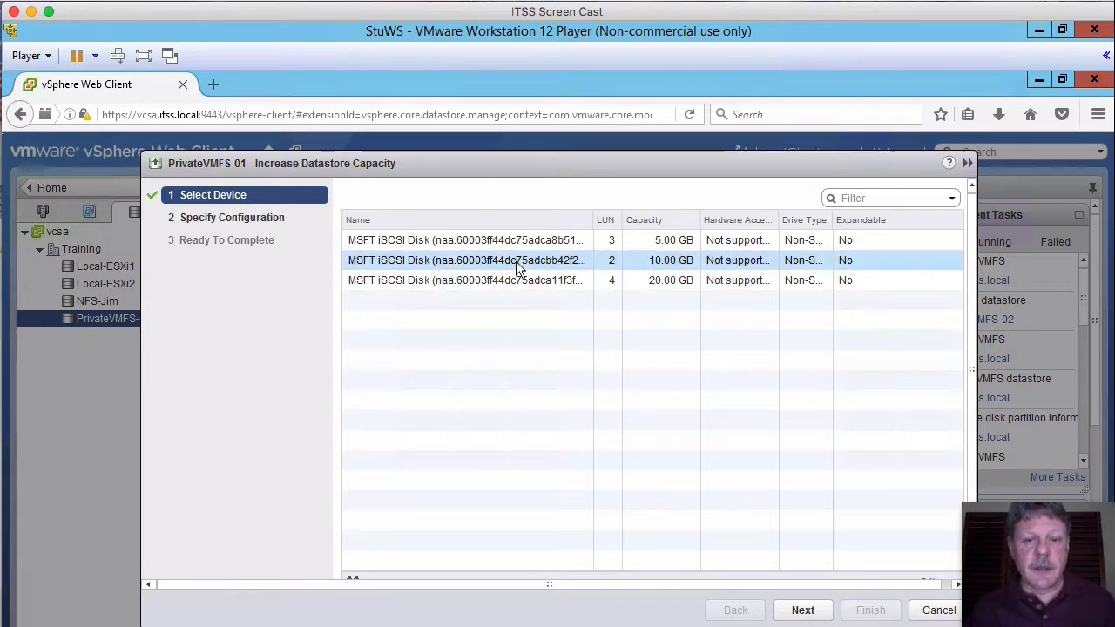
pyautogui.click(804, 610)
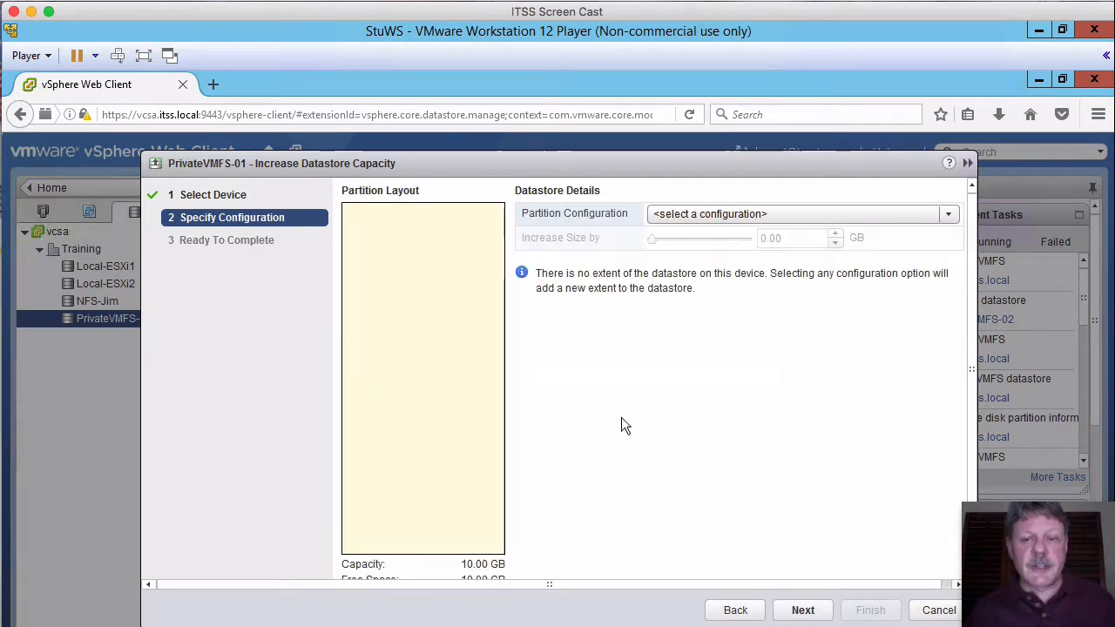
# - Extend PrivateVMFS-01 by 10 GB using all available partitions, finish the capacity increase, and check the datastore's device backing
pyautogui.moveTo(485, 322)
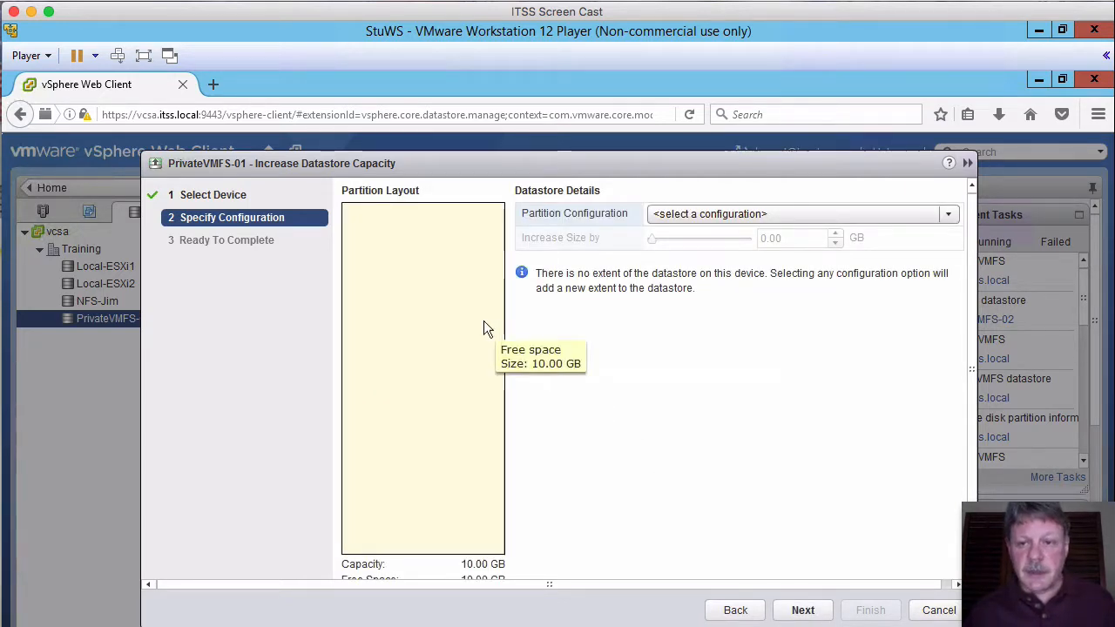
pyautogui.click(941, 217)
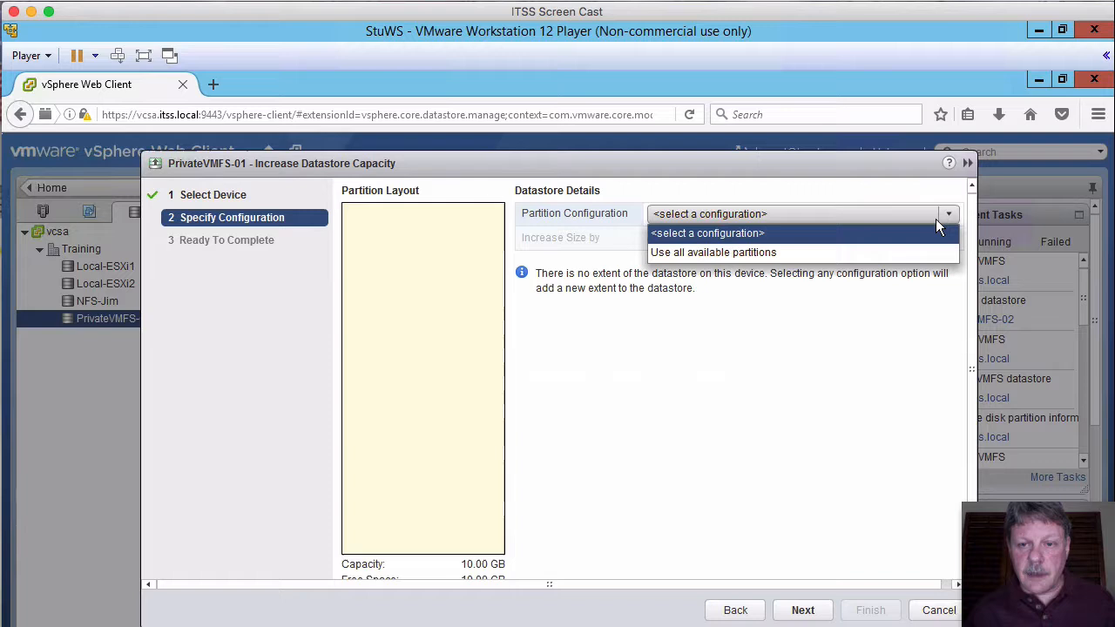
pyautogui.click(745, 253)
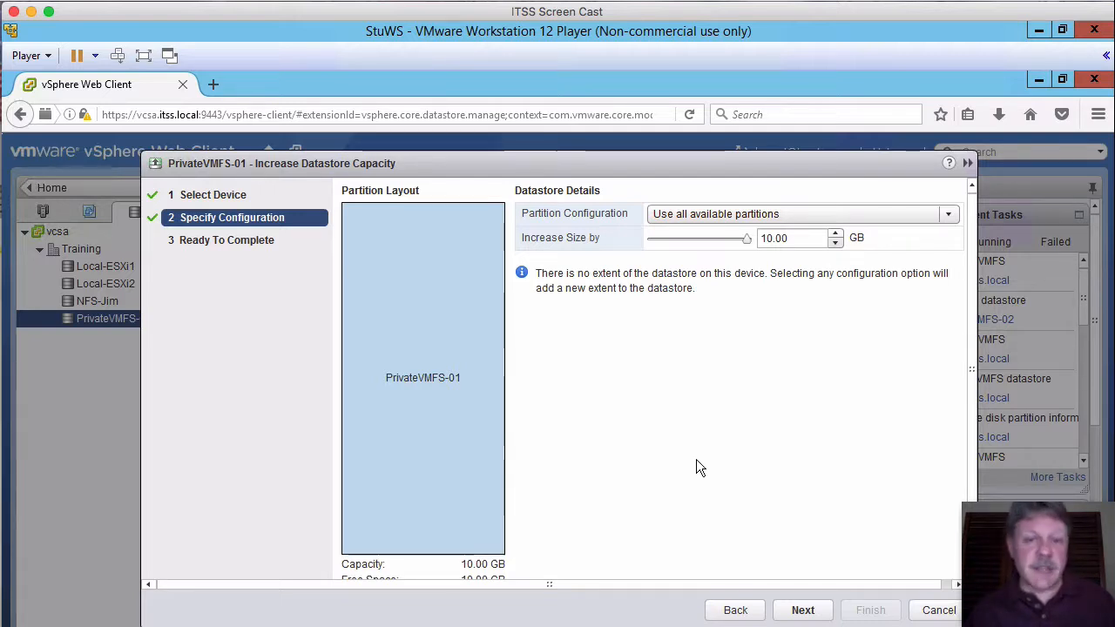
pyautogui.click(804, 610)
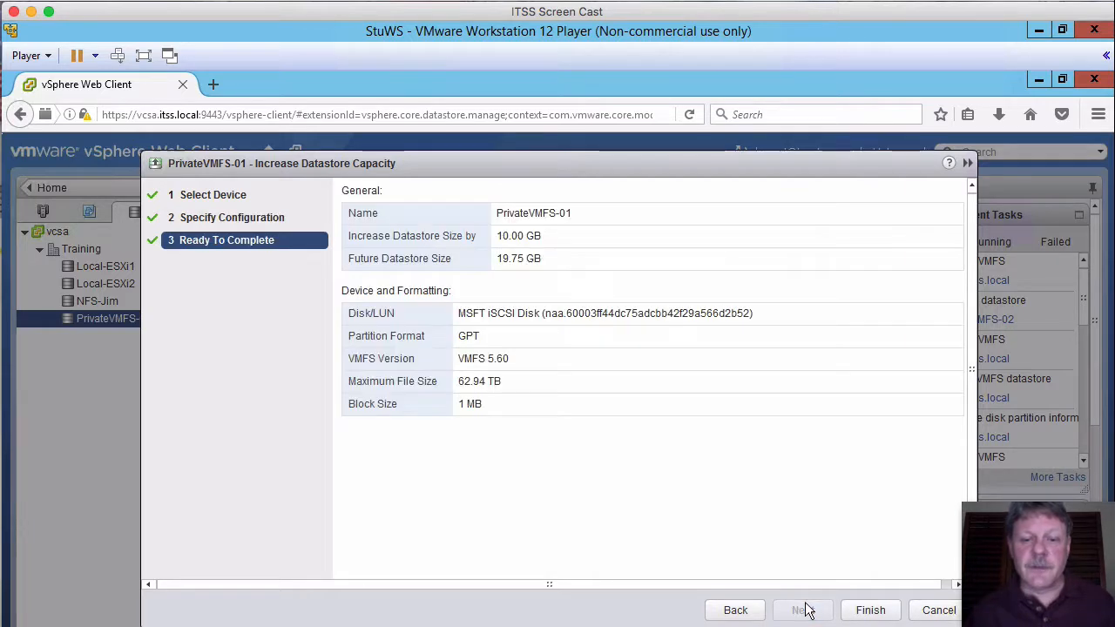
pyautogui.click(884, 613)
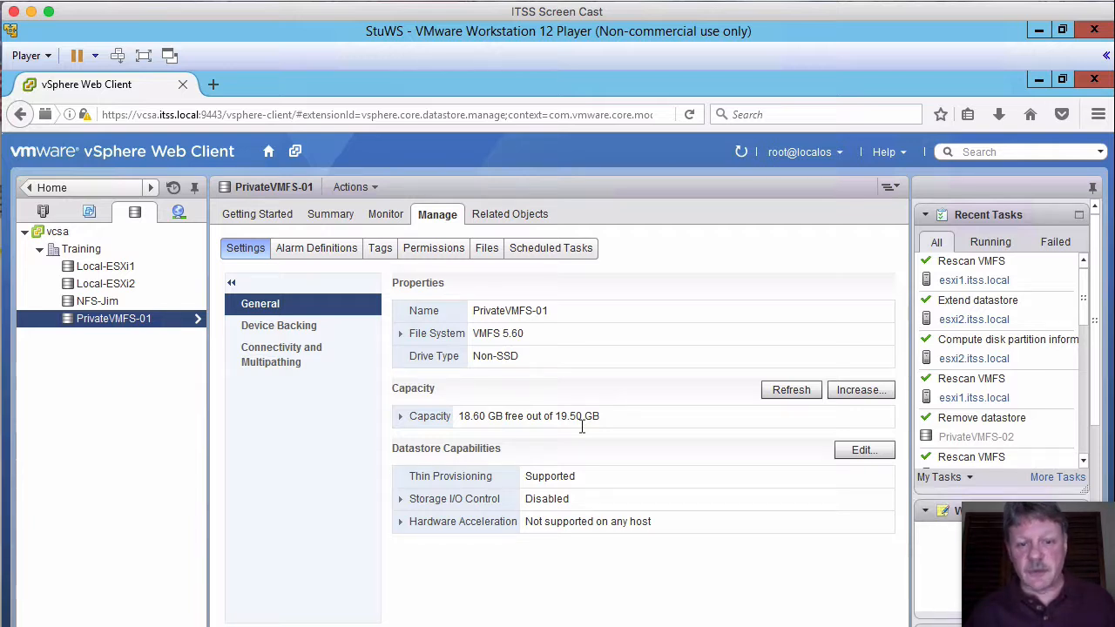
pyautogui.click(291, 325)
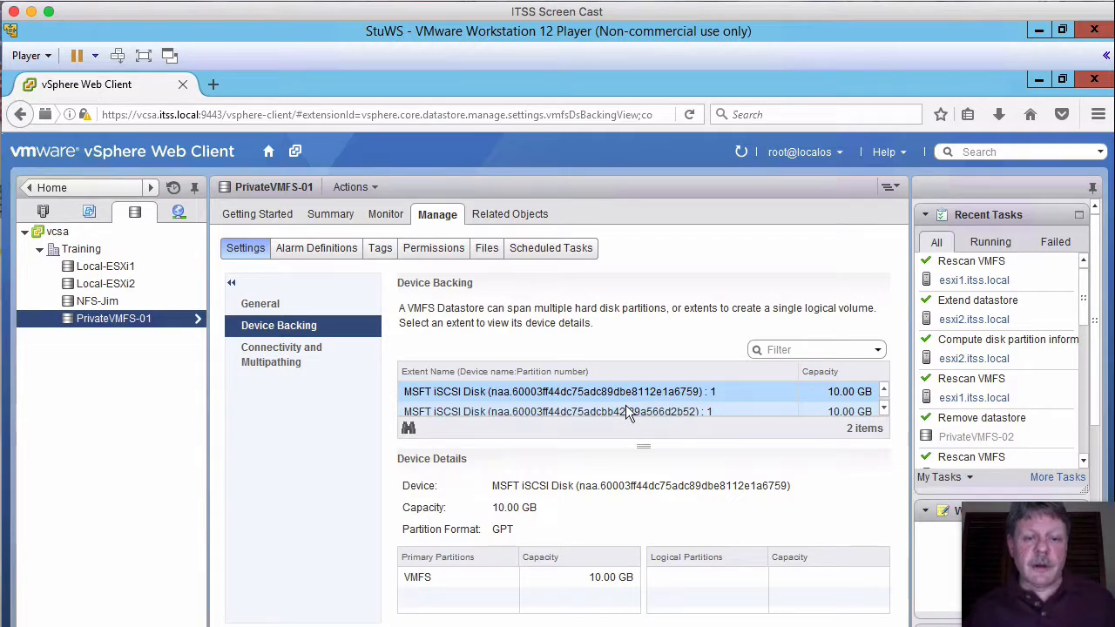
# - Rename the datastore PrivateVMFS-01 to VMFS-01
pyautogui.rightClick(114, 318)
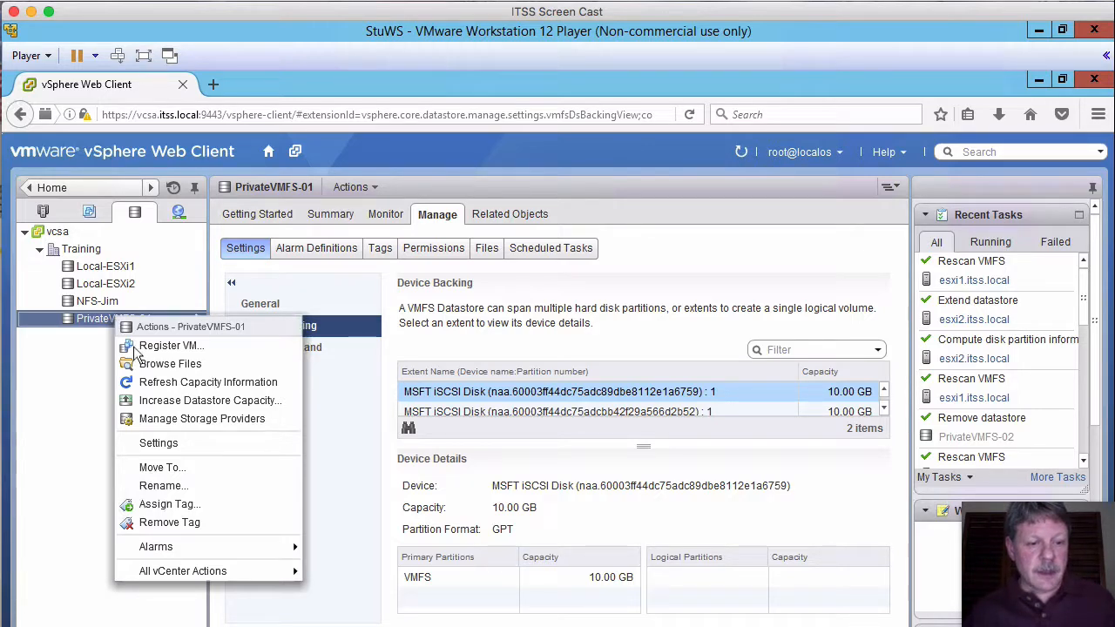
pyautogui.click(168, 486)
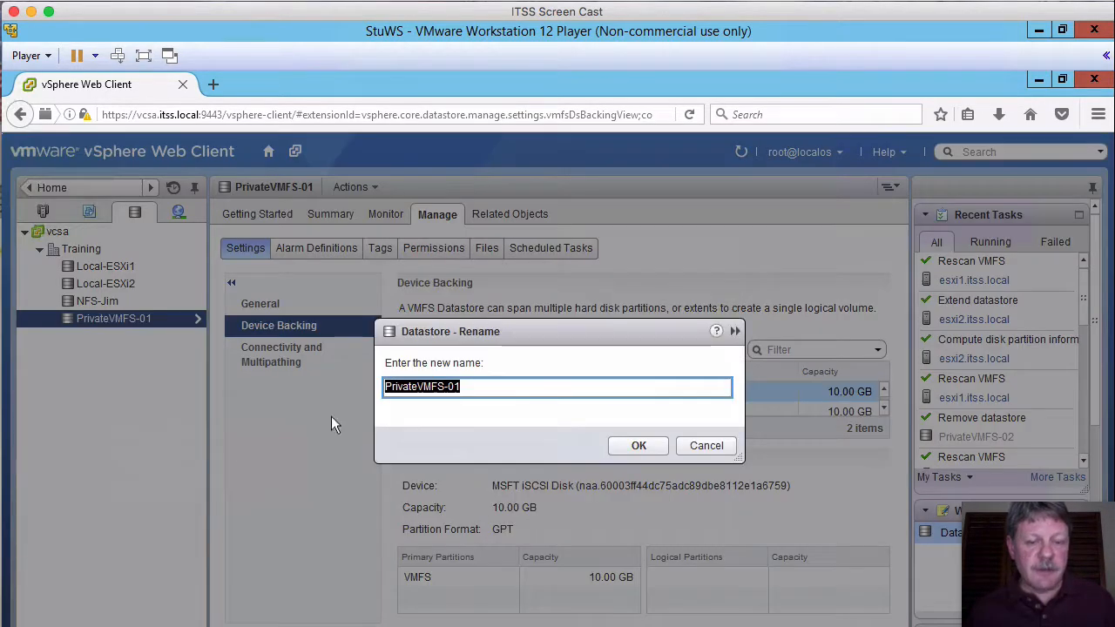
pyautogui.click(419, 387)
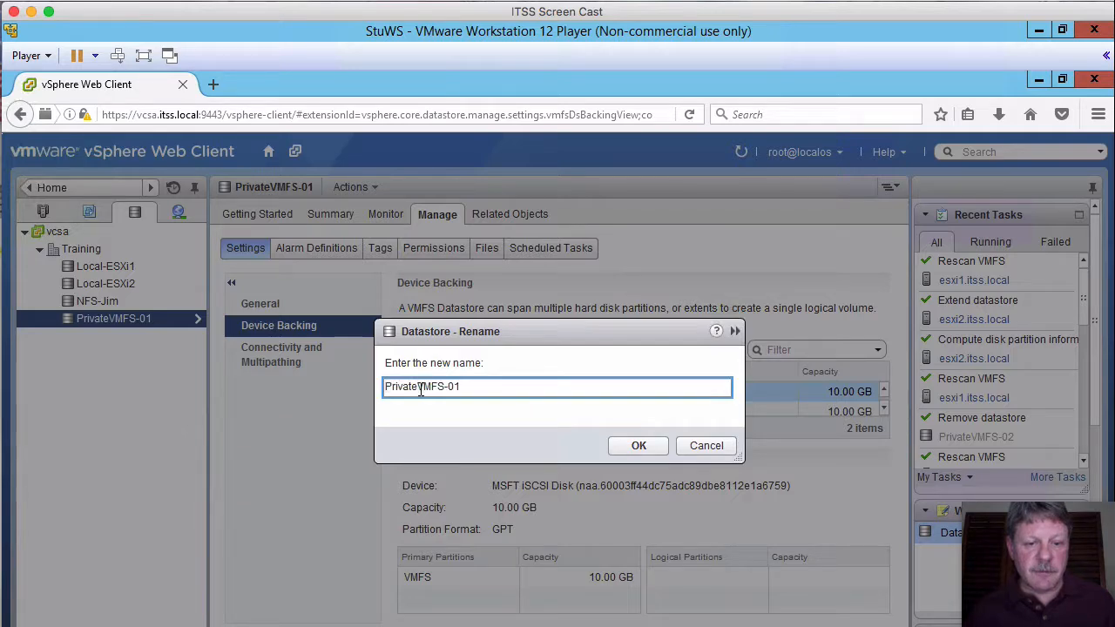
pyautogui.moveTo(369, 389); pyautogui.dragTo(299, 380)
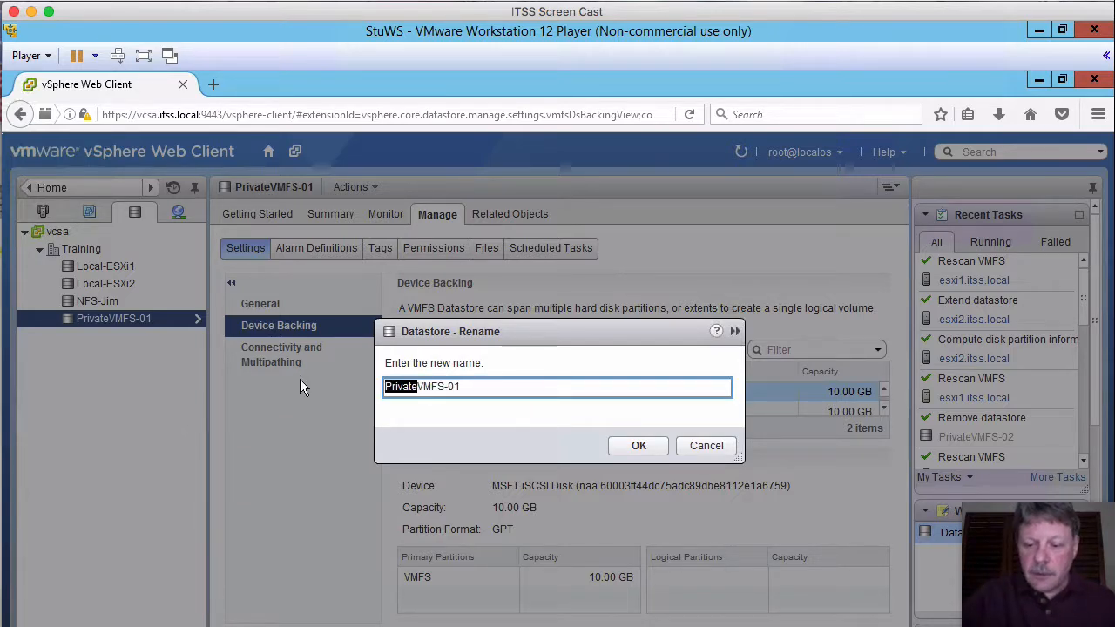
pyautogui.press('BackSpace')
pyautogui.press('Return')
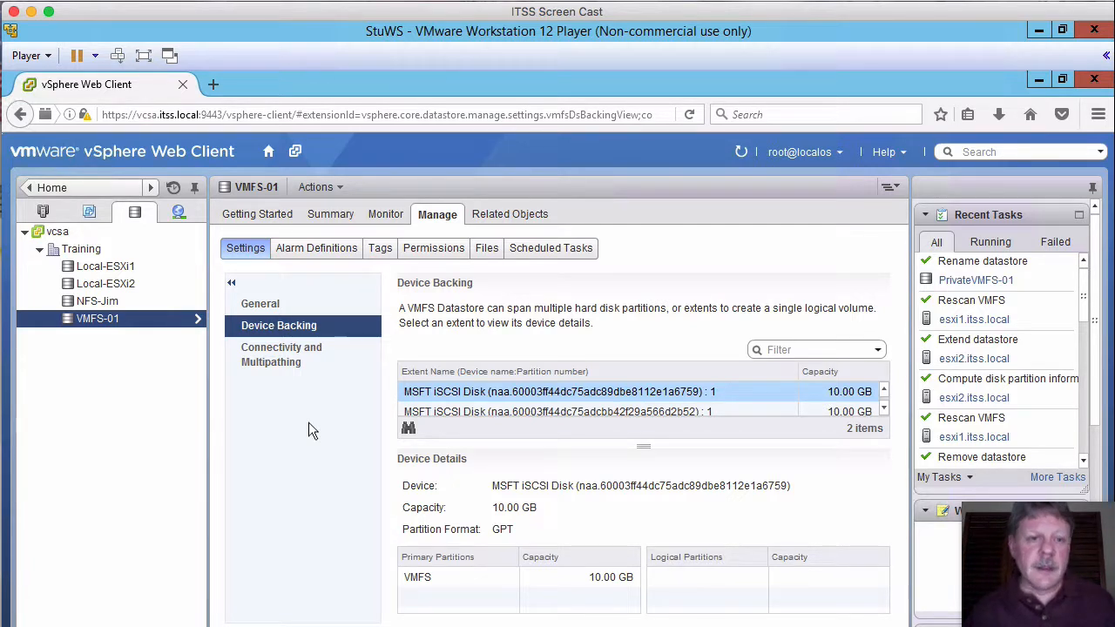
# - Start creating a new datastore of type VMFS in the Training datacenter
pyautogui.rightClick(88, 257)
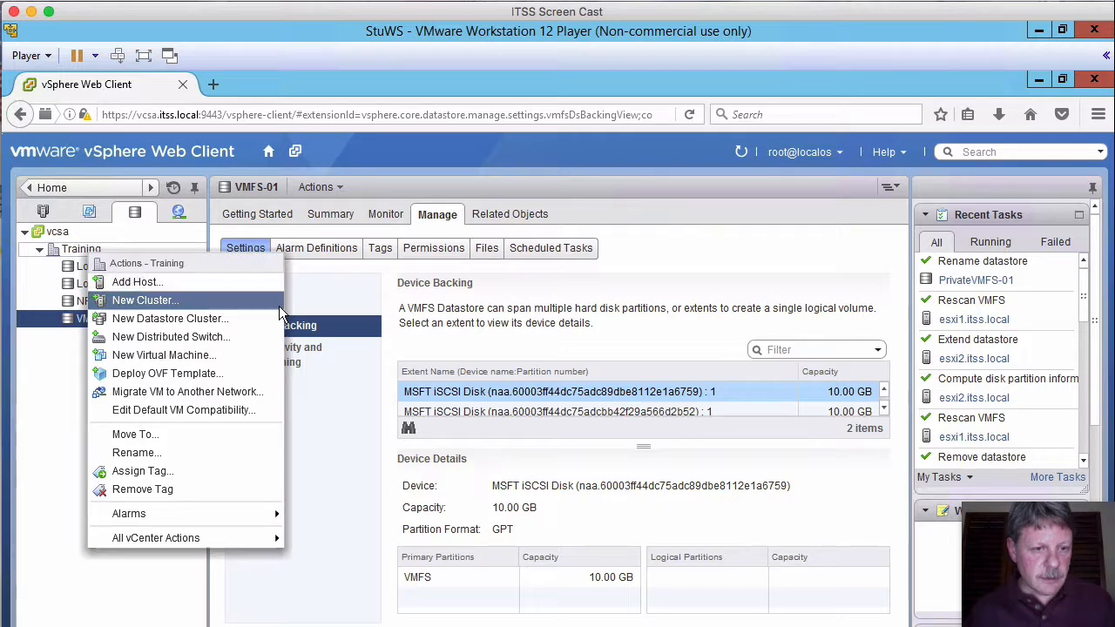
pyautogui.moveTo(185, 539)
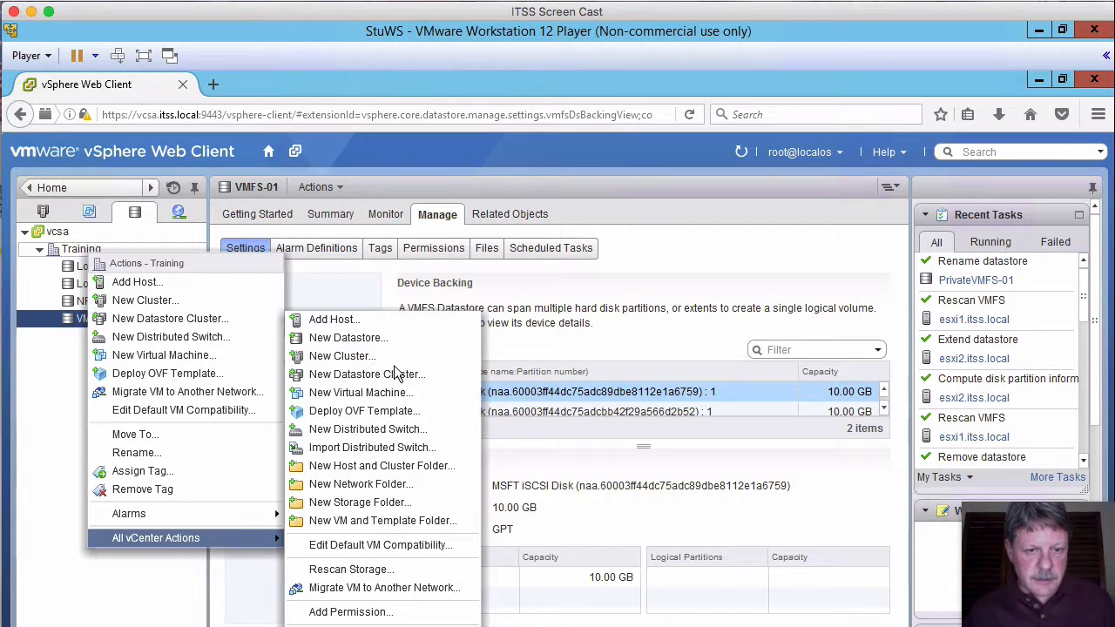
pyautogui.click(381, 339)
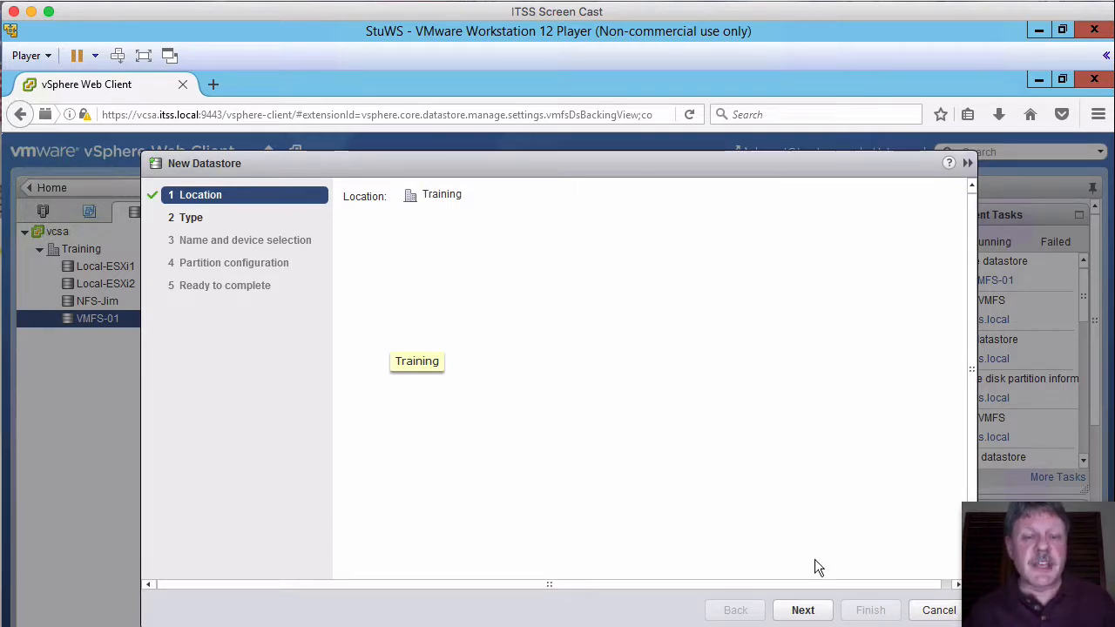
pyautogui.click(811, 609)
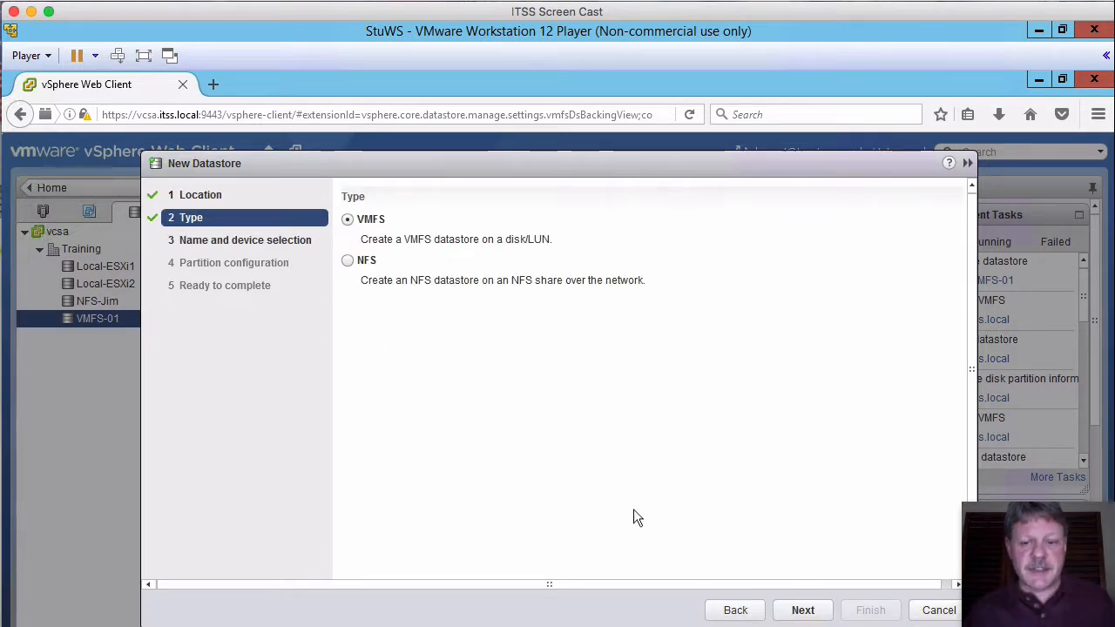
pyautogui.click(814, 613)
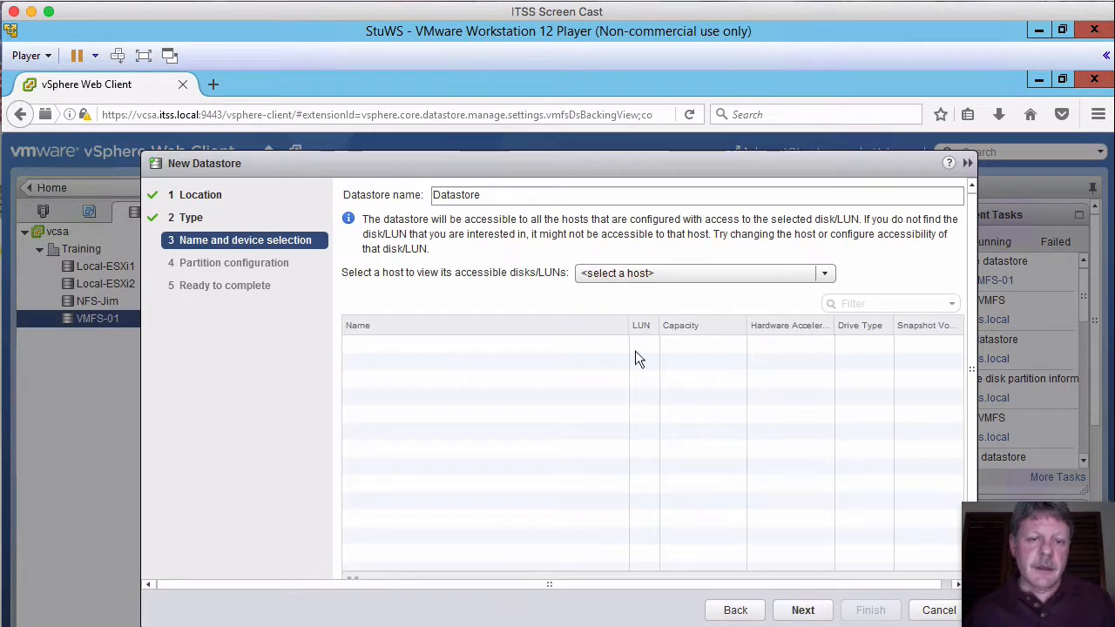
# - Name the new datastore VMFS-02 and select the 20 GB MSFT iSCSI disk with LUN 4 accessible from host esxi2.itss.local
pyautogui.click(654, 197)
pyautogui.doubleClick(653, 197)
pyautogui.write('MV')
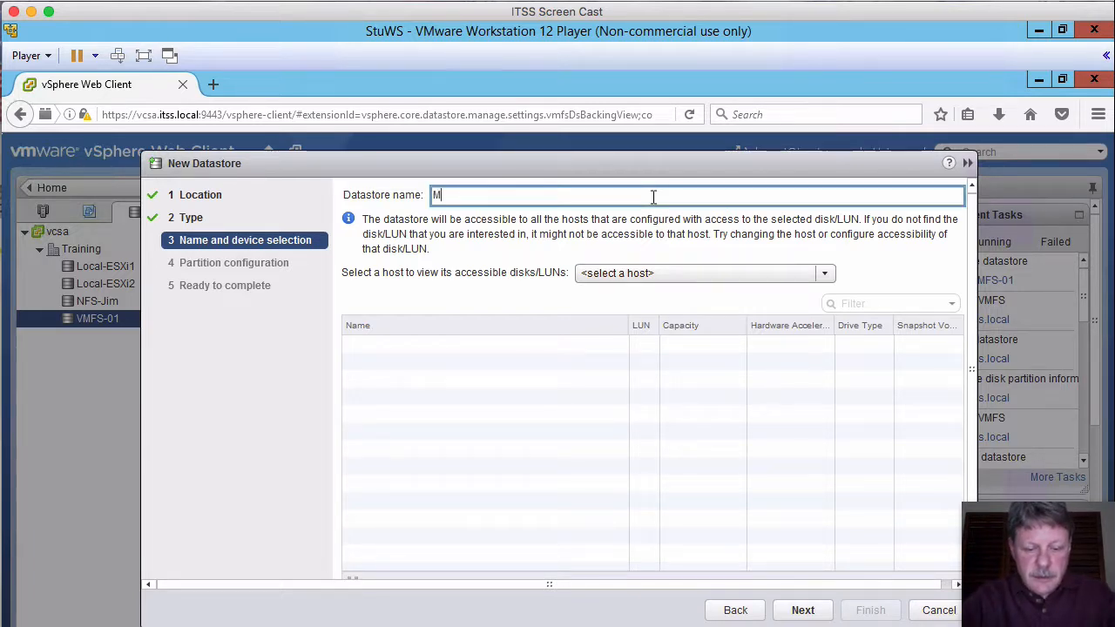
pyautogui.press('BackSpace')
pyautogui.press('BackSpace')
pyautogui.write('VMF')
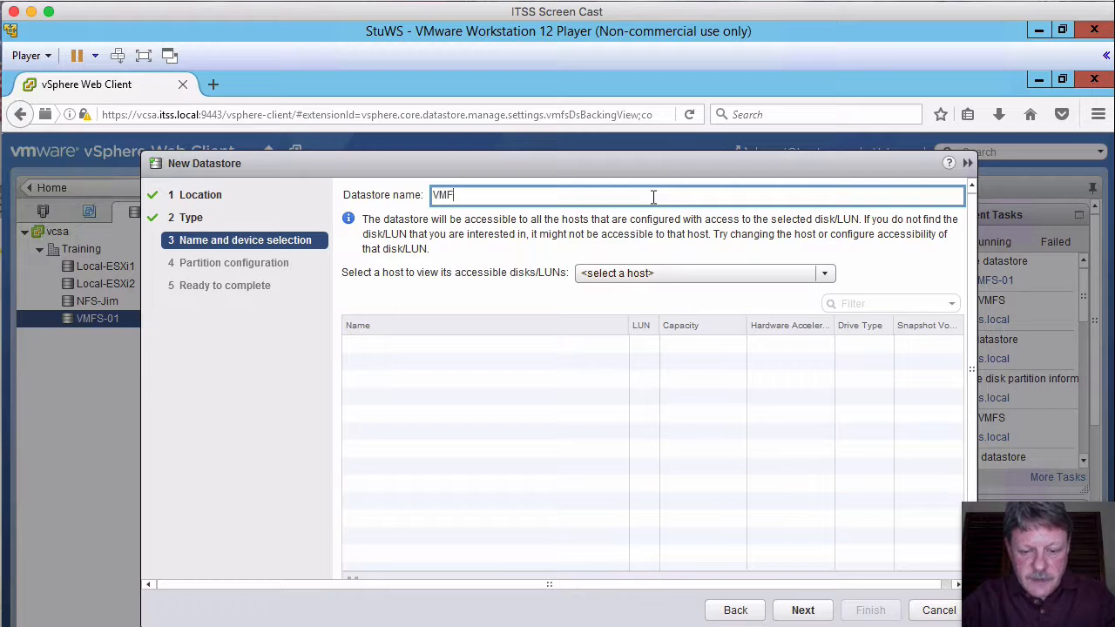
pyautogui.write('S-02')
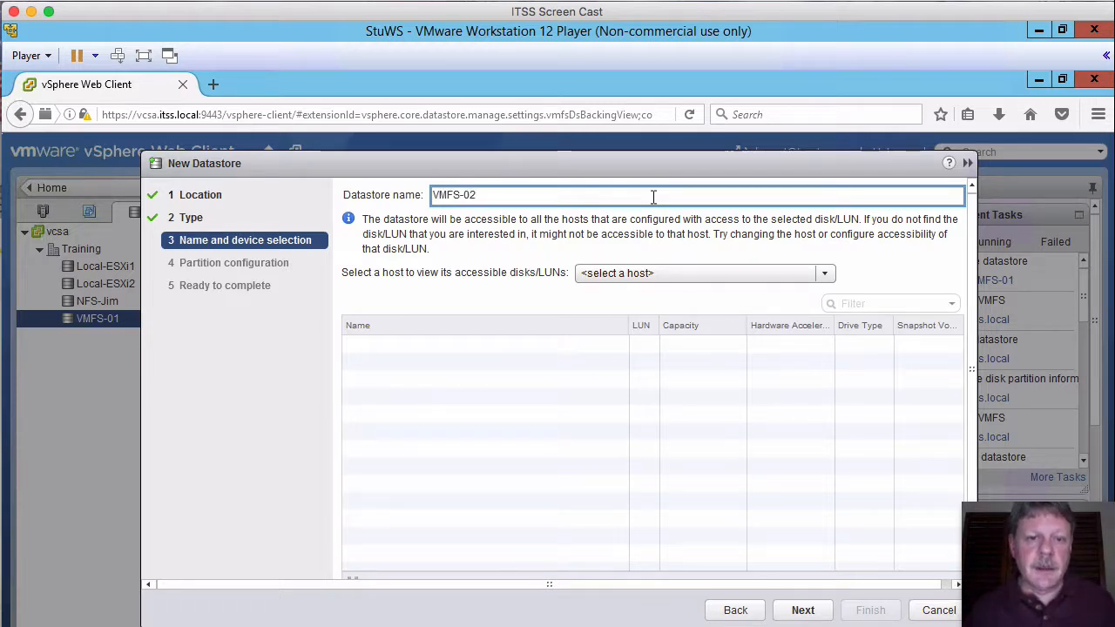
pyautogui.click(745, 275)
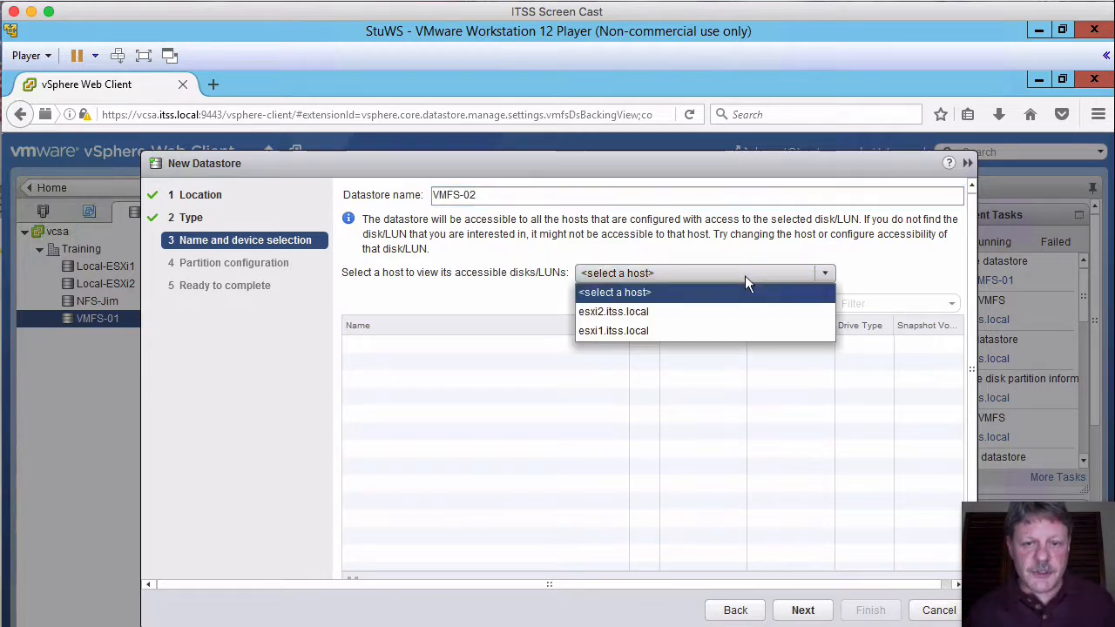
pyautogui.click(629, 316)
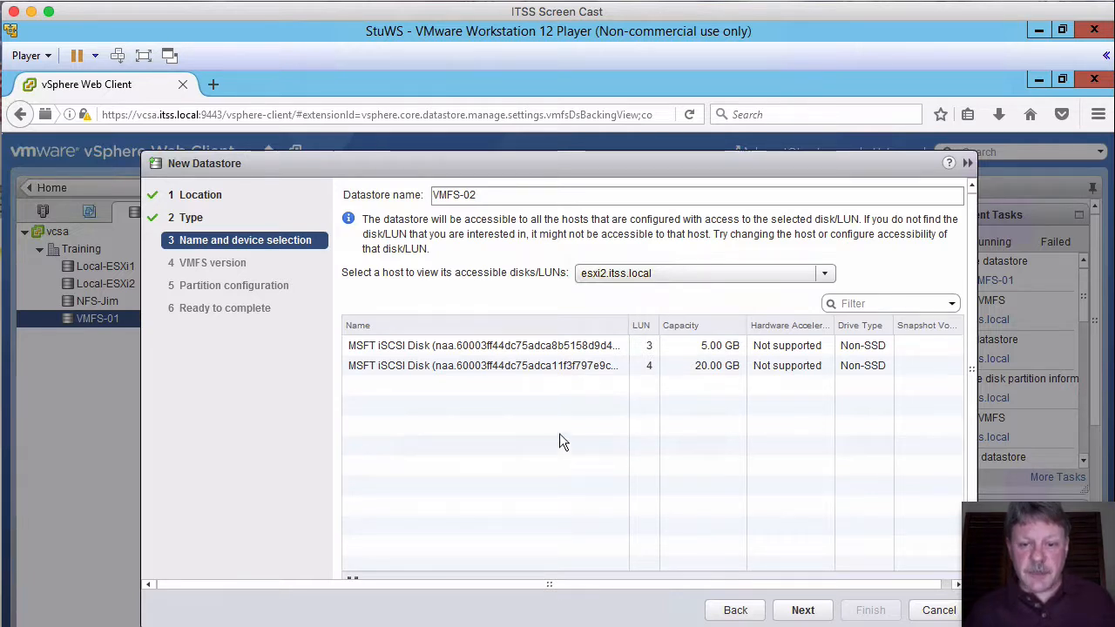
pyautogui.click(529, 366)
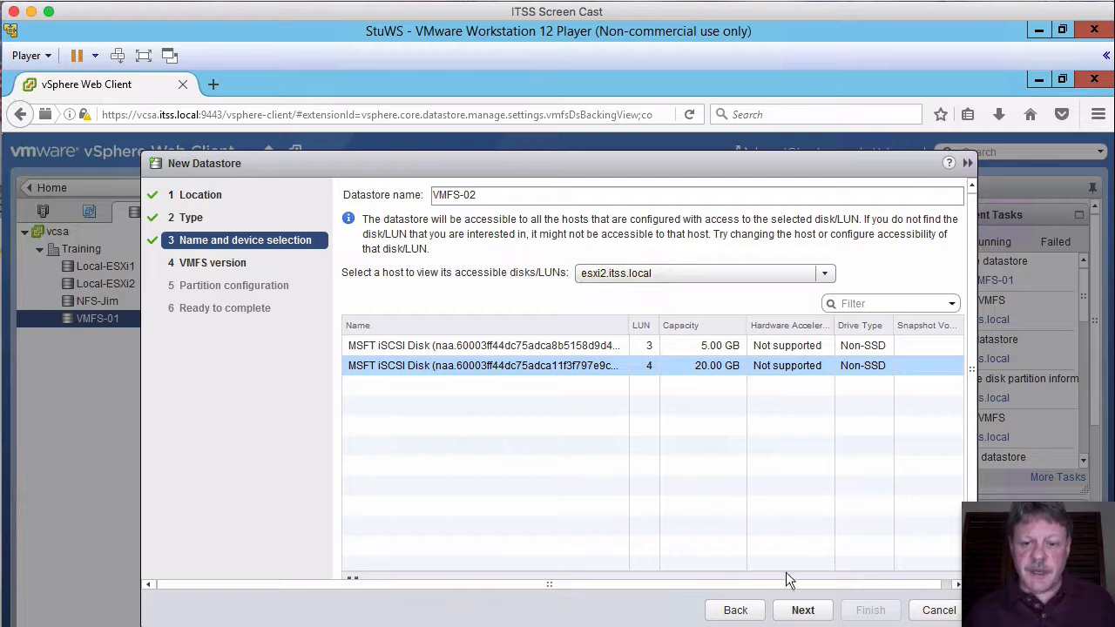
# - Finish creating VMFS-02 as a VMFS 5 datastore that uses all available partitions with a size of 20 GB
pyautogui.click(803, 611)
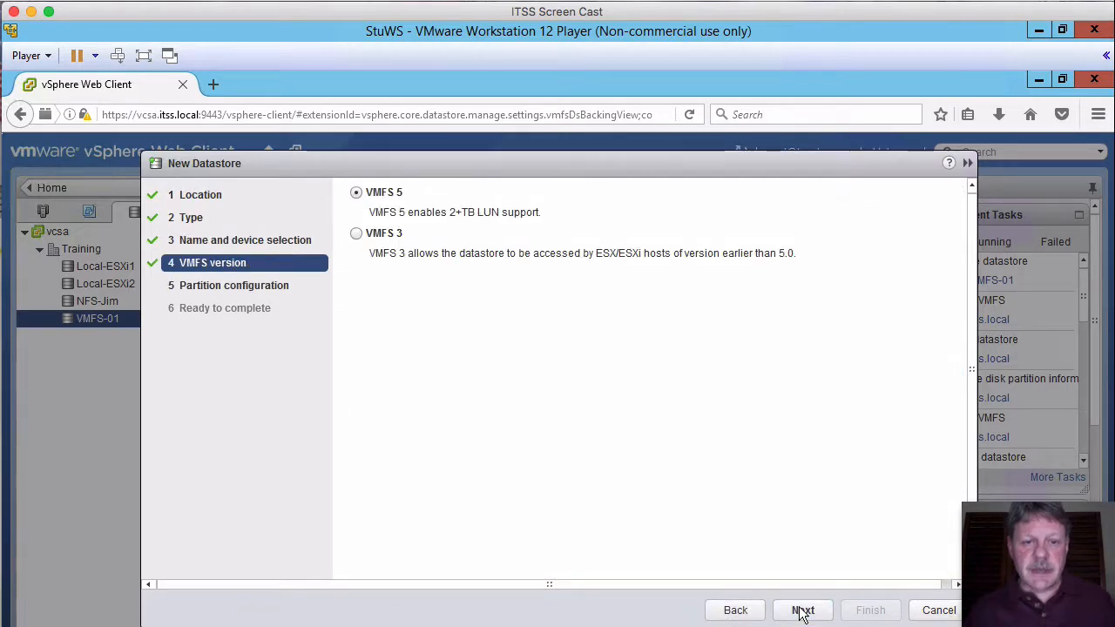
pyautogui.click(803, 611)
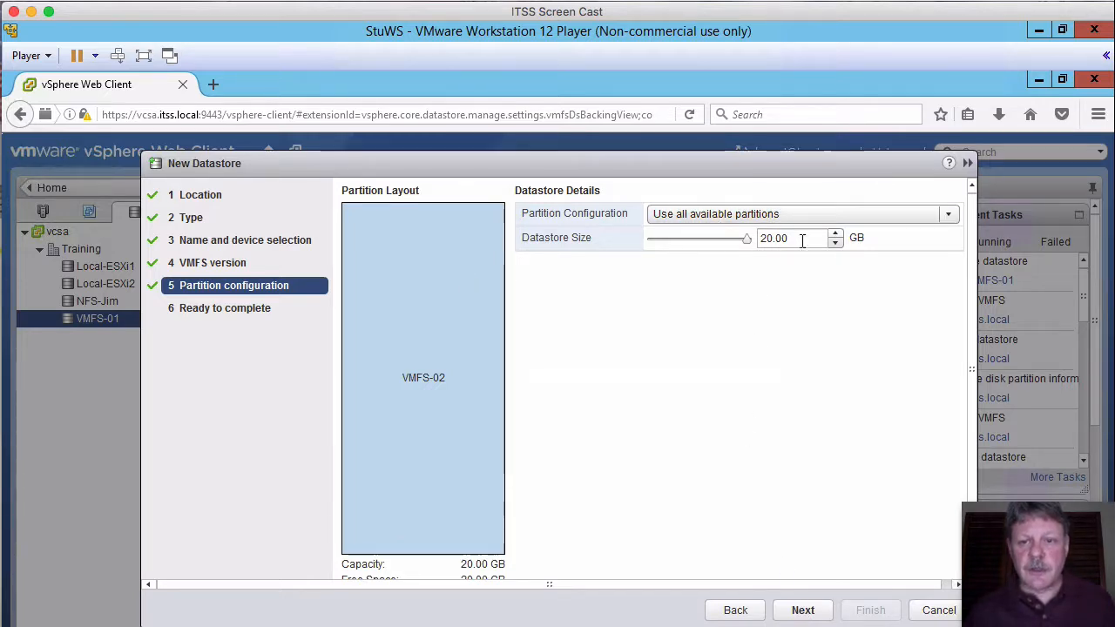
pyautogui.click(812, 611)
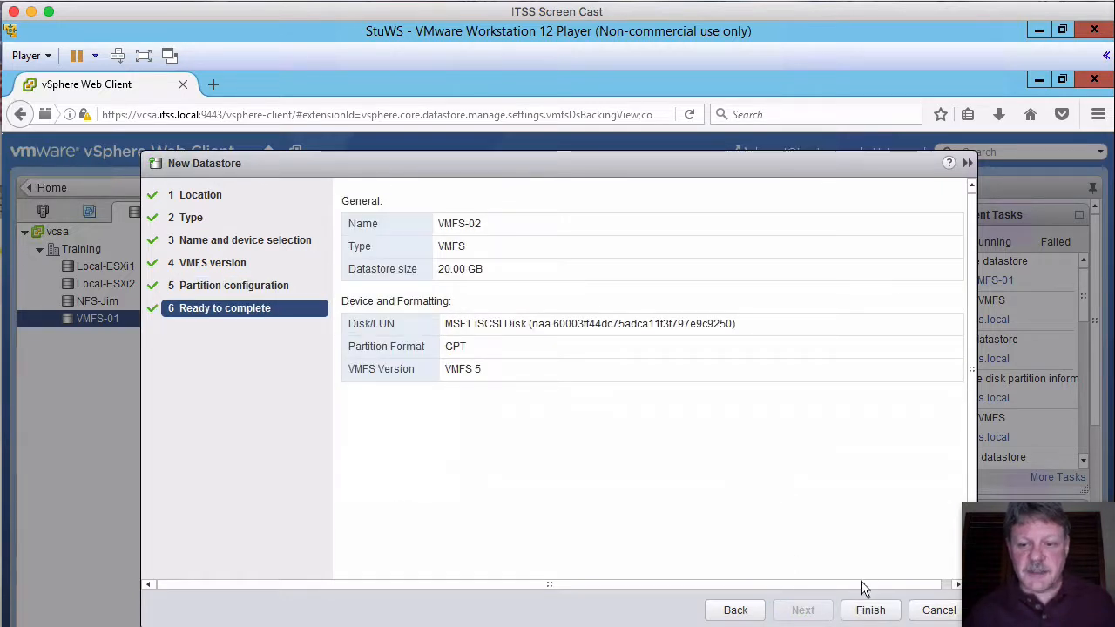
pyautogui.click(869, 613)
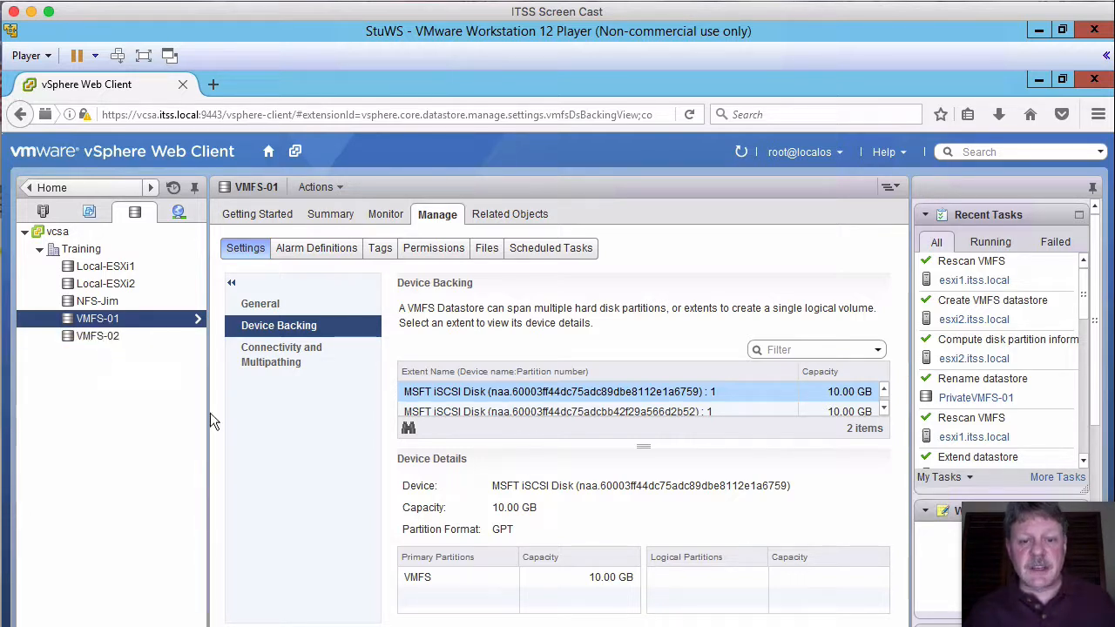
# - Review the related datastores of host esxi1.itss.local, including VMFS-02, and those of host esxi2.itss.local
pyautogui.click(44, 212)
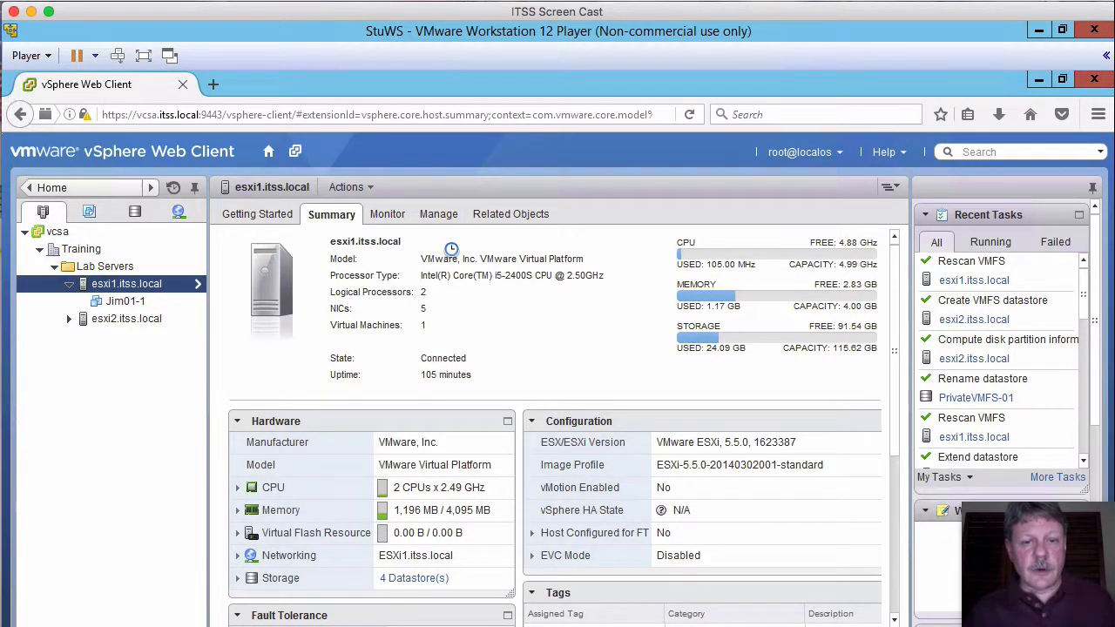
pyautogui.click(509, 218)
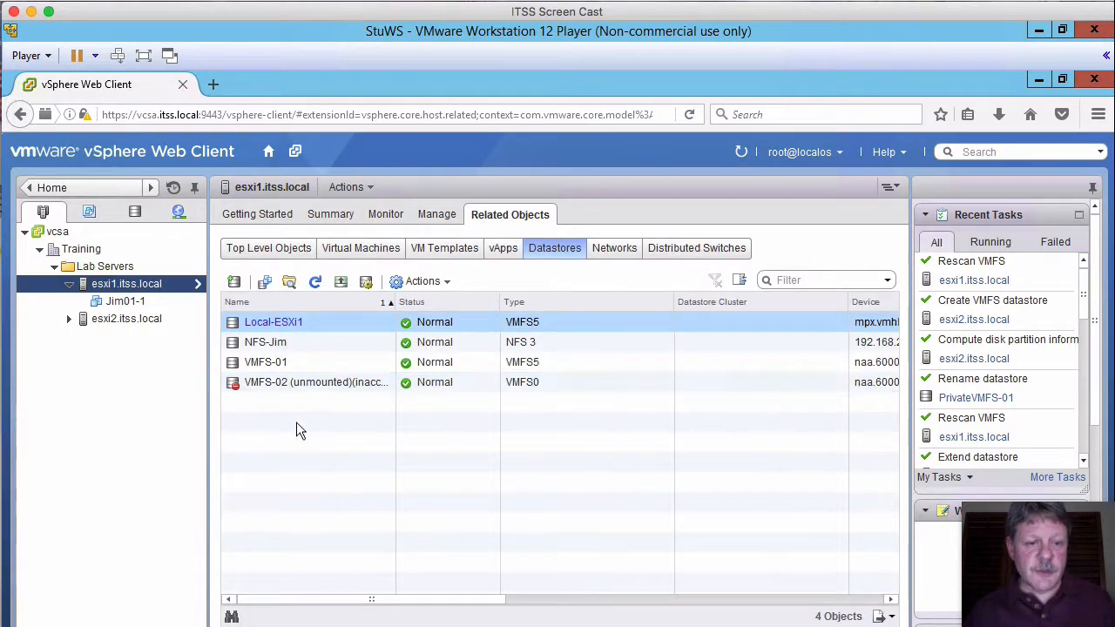
pyautogui.keyDown('ctrl'); pyautogui.click(299, 390); pyautogui.keyUp('ctrl')
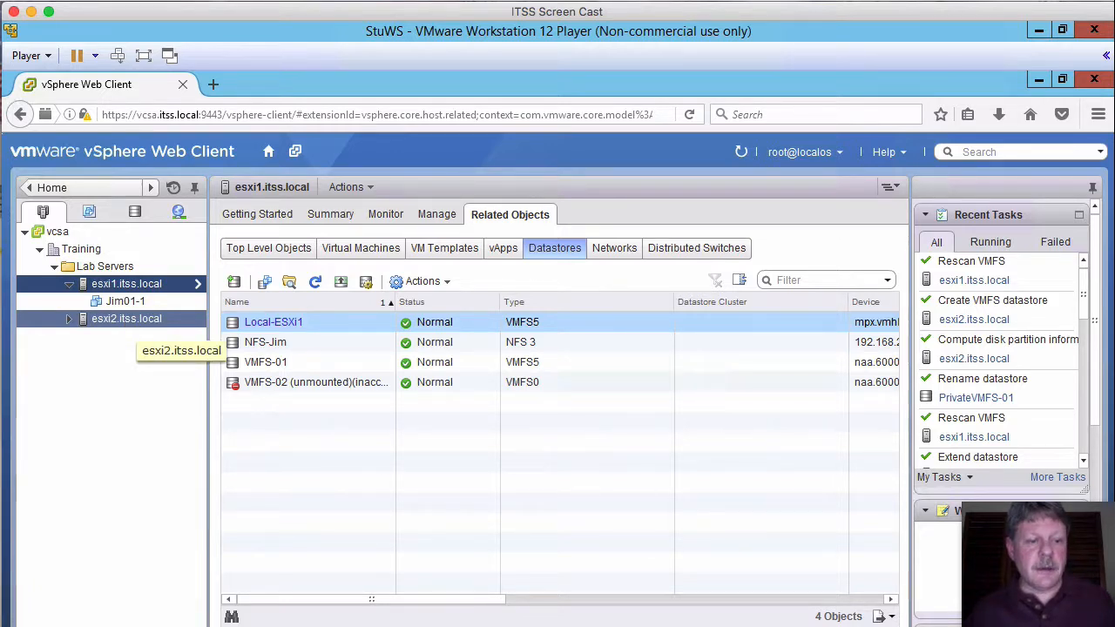
pyautogui.click(124, 321)
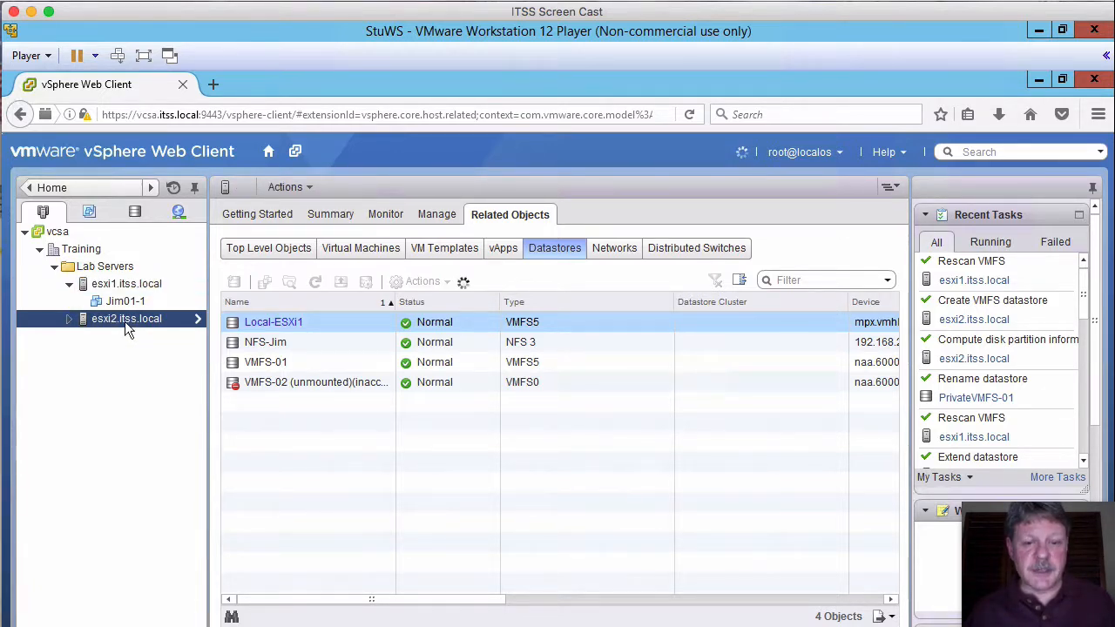